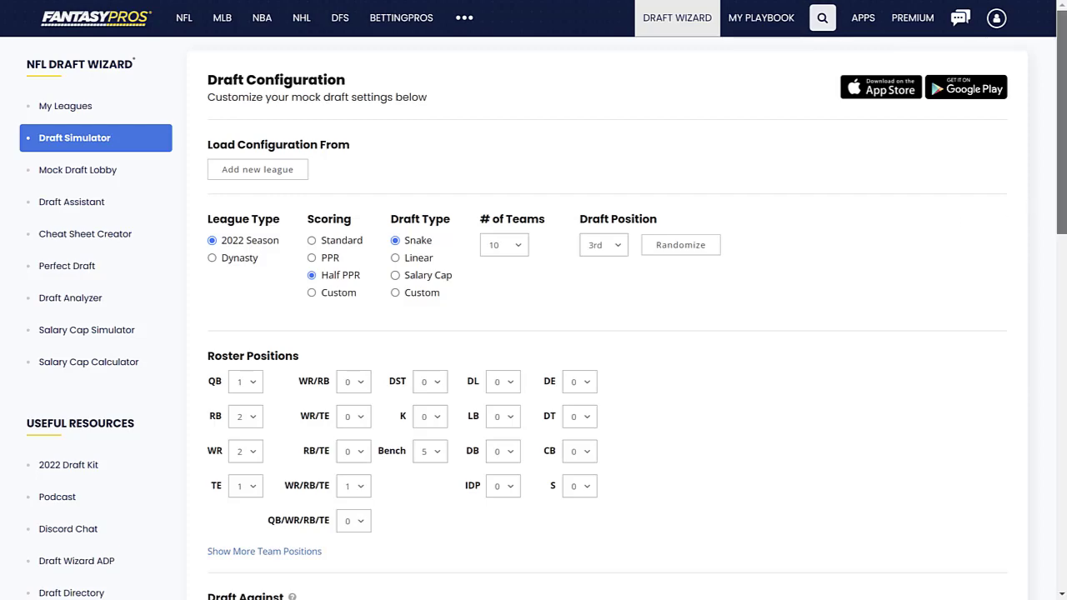
# Start the 10-team, Half PPR snake mock draft from the 3rd position and draft running back Austin Ekeler with pick 1.03.
pyautogui.scroll(-1, 1062, 221)
pyautogui.scroll(-1, 1062, 221)
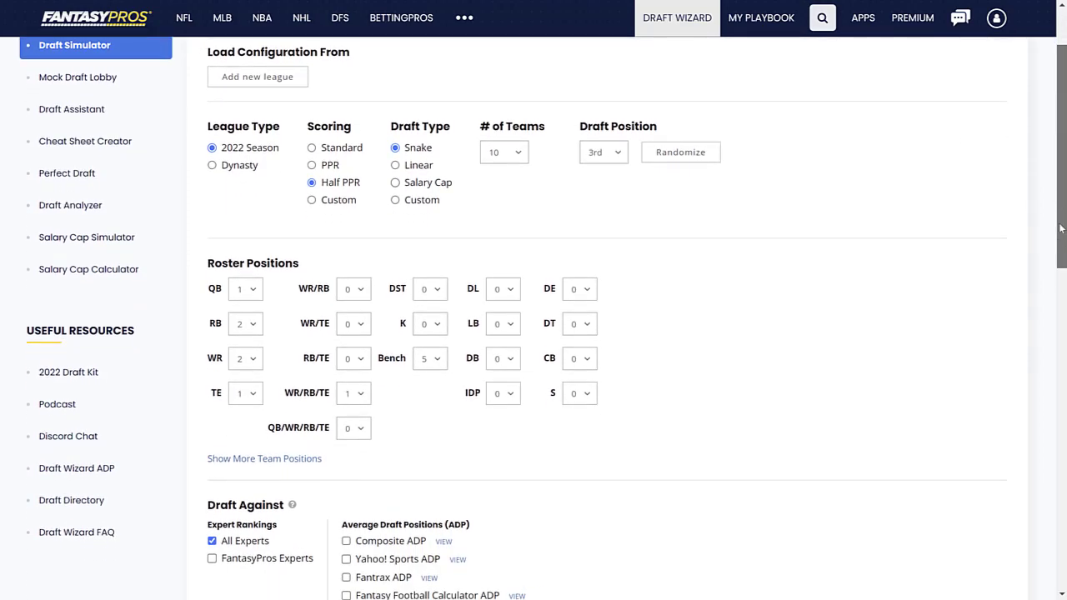
pyautogui.scroll(-6, 1061, 230)
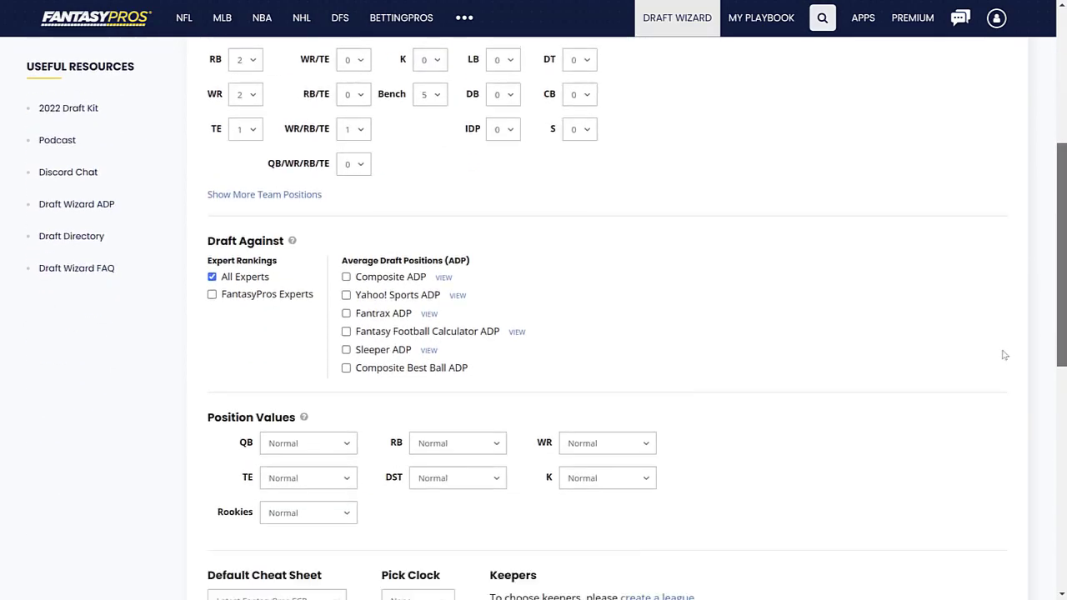
pyautogui.click(340, 491)
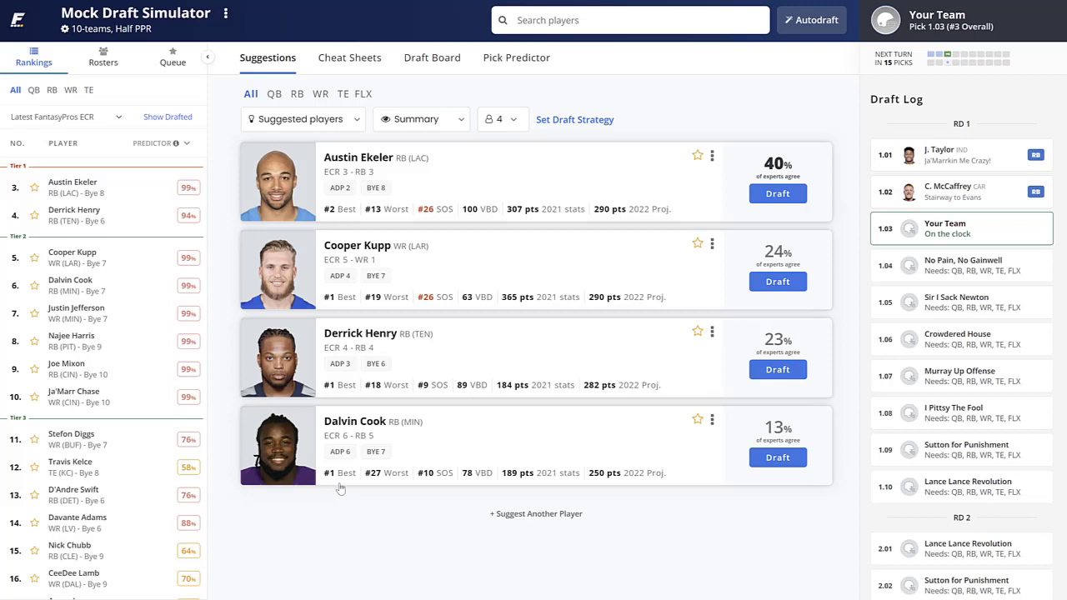
pyautogui.click(776, 194)
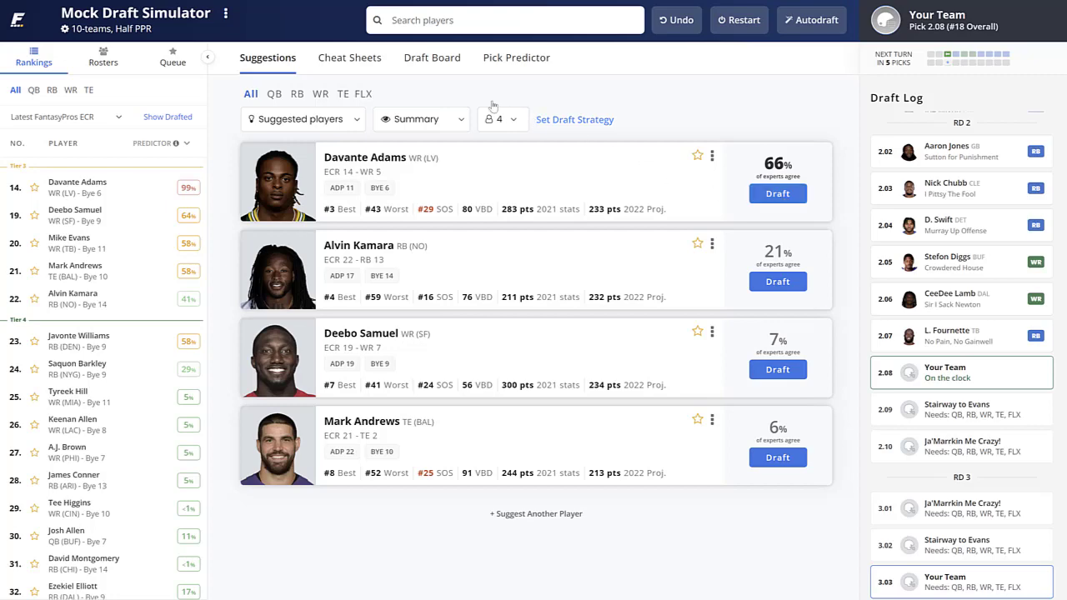
# Hide drafted players in the cheat sheets and draft wide receiver Davante Adams with pick 2.08.
pyautogui.click(453, 63)
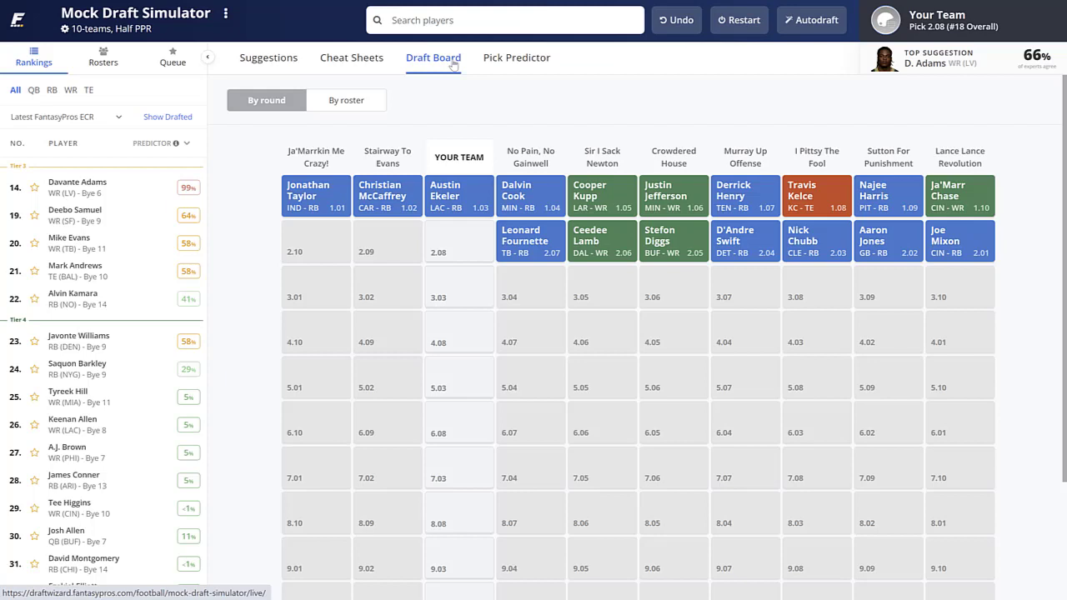
pyautogui.click(372, 65)
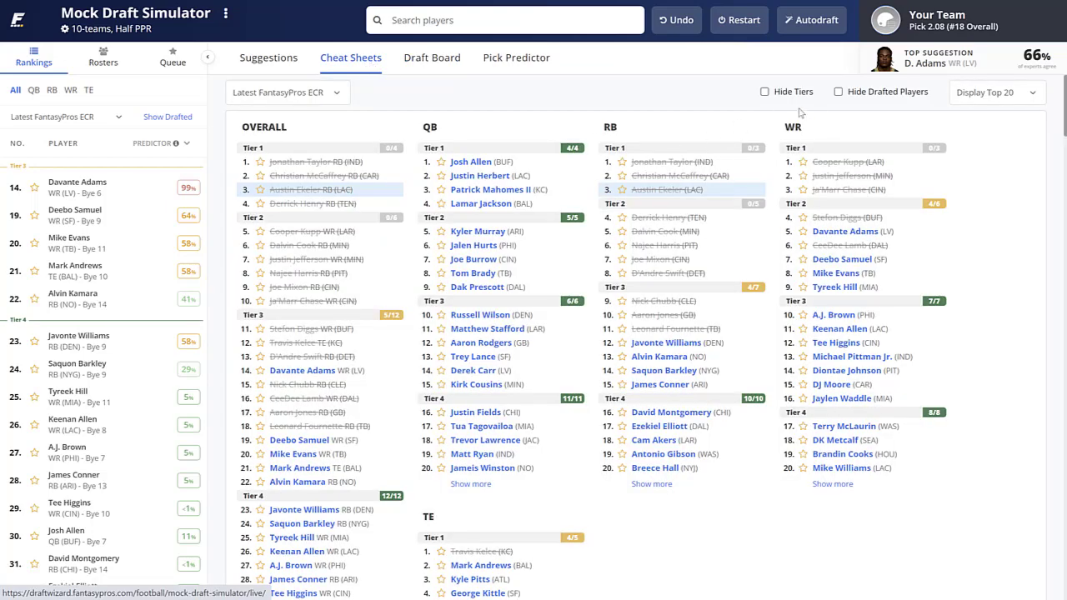
pyautogui.click(838, 94)
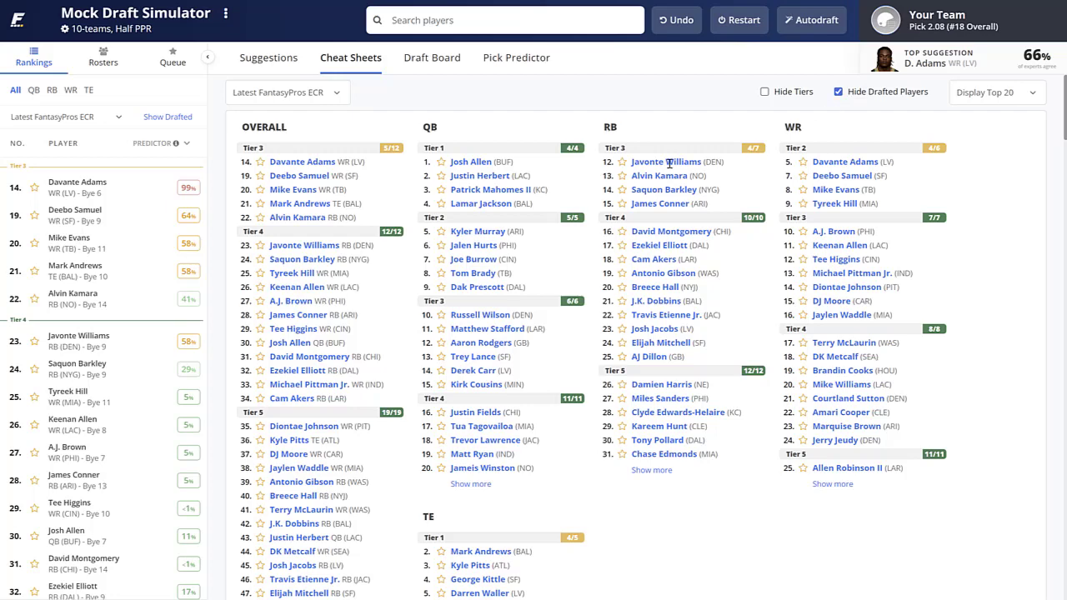
pyautogui.click(287, 67)
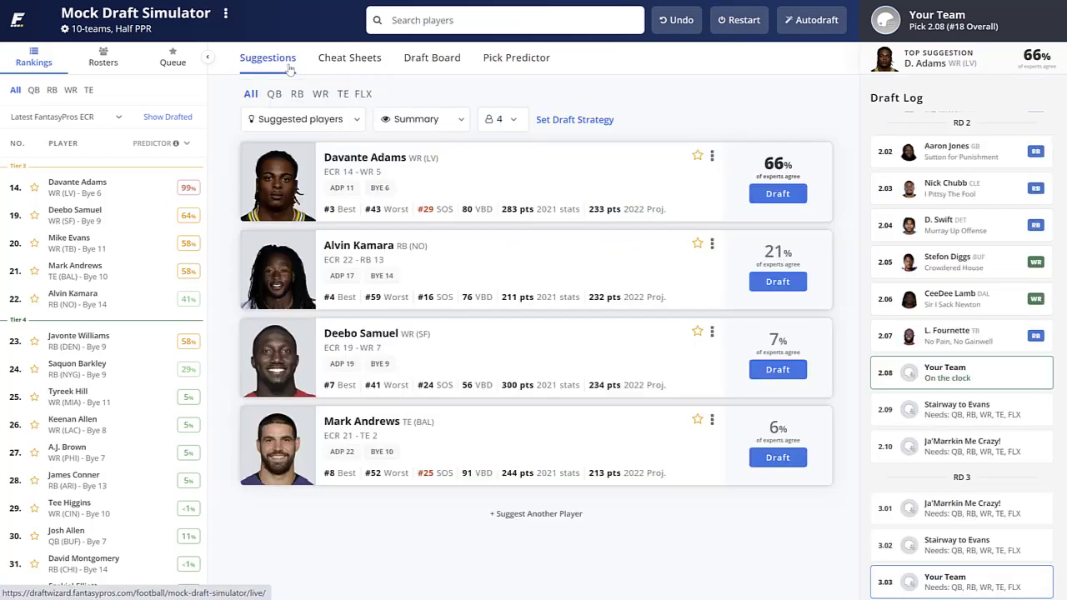
pyautogui.click(784, 198)
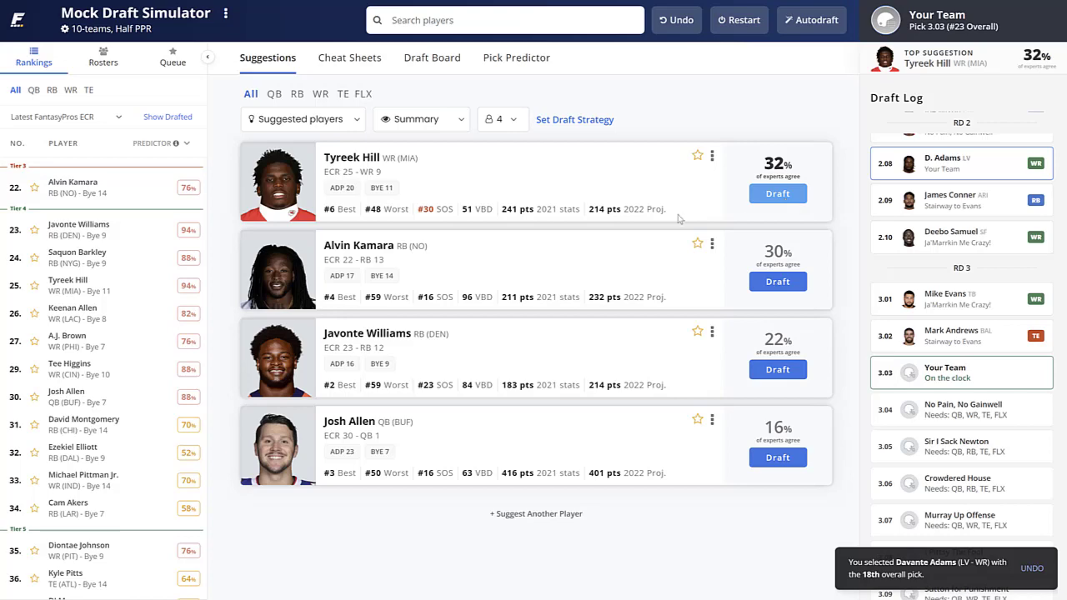
# Compare the suggested players by position and draft running back Alvin Kamara with pick 3.03.
pyautogui.click(419, 68)
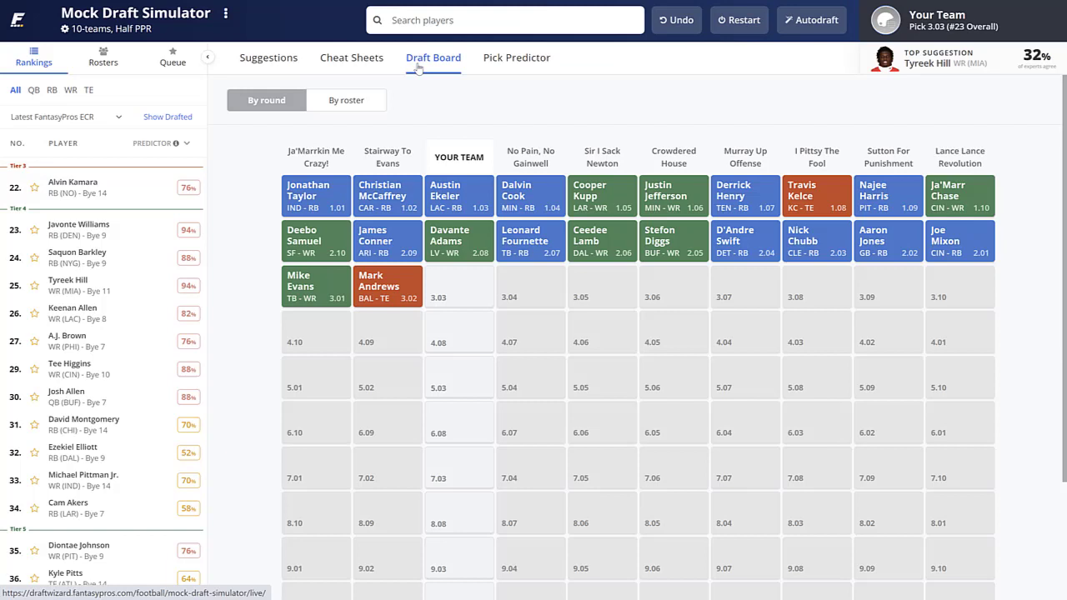
pyautogui.click(369, 65)
pyautogui.click(254, 67)
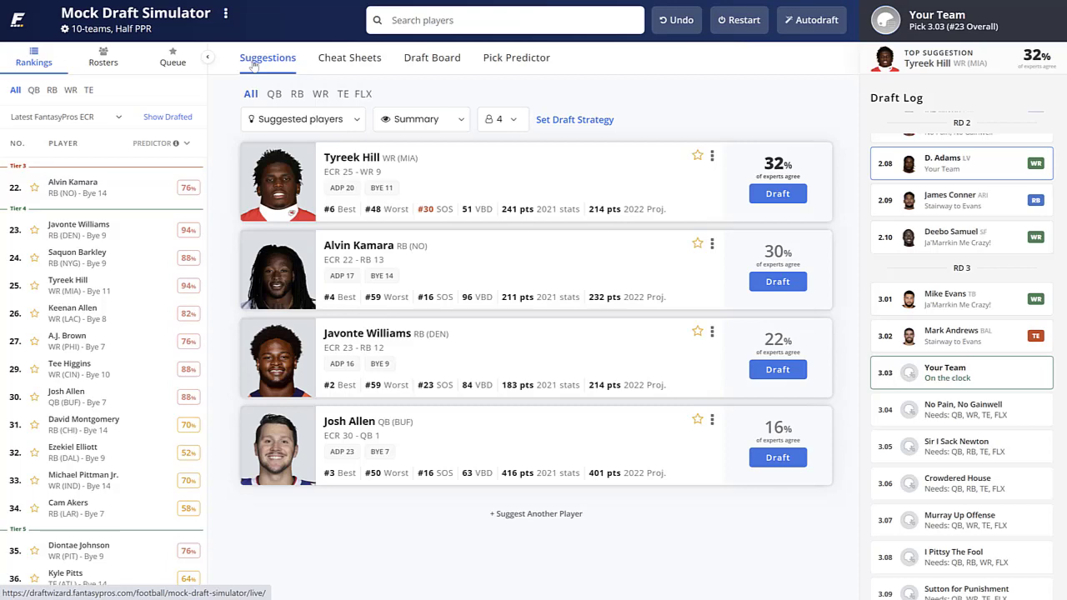
pyautogui.click(297, 95)
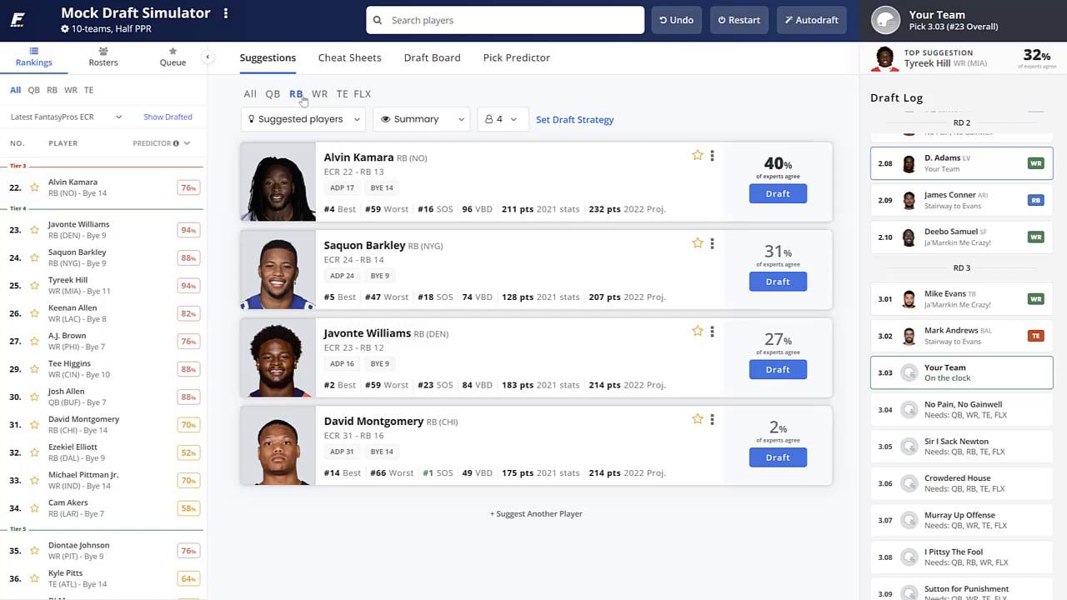
pyautogui.click(319, 95)
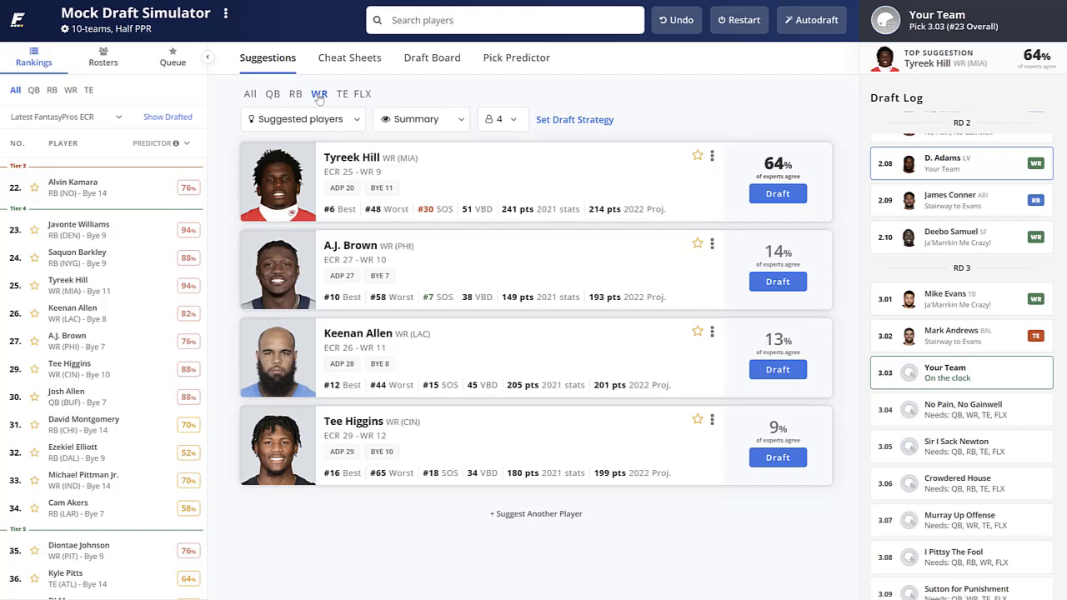
pyautogui.click(342, 96)
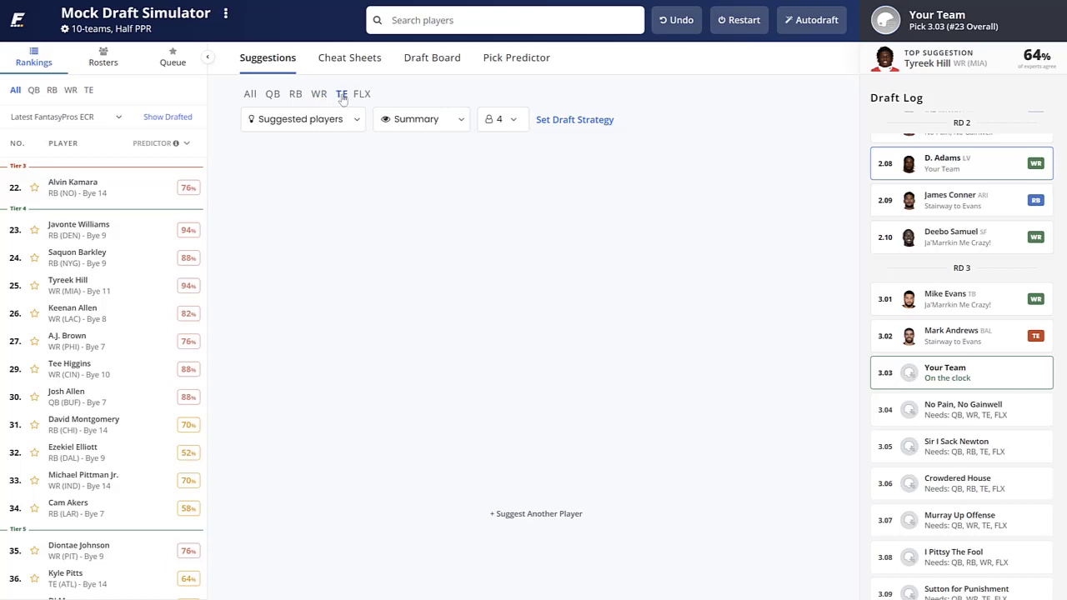
pyautogui.click(294, 95)
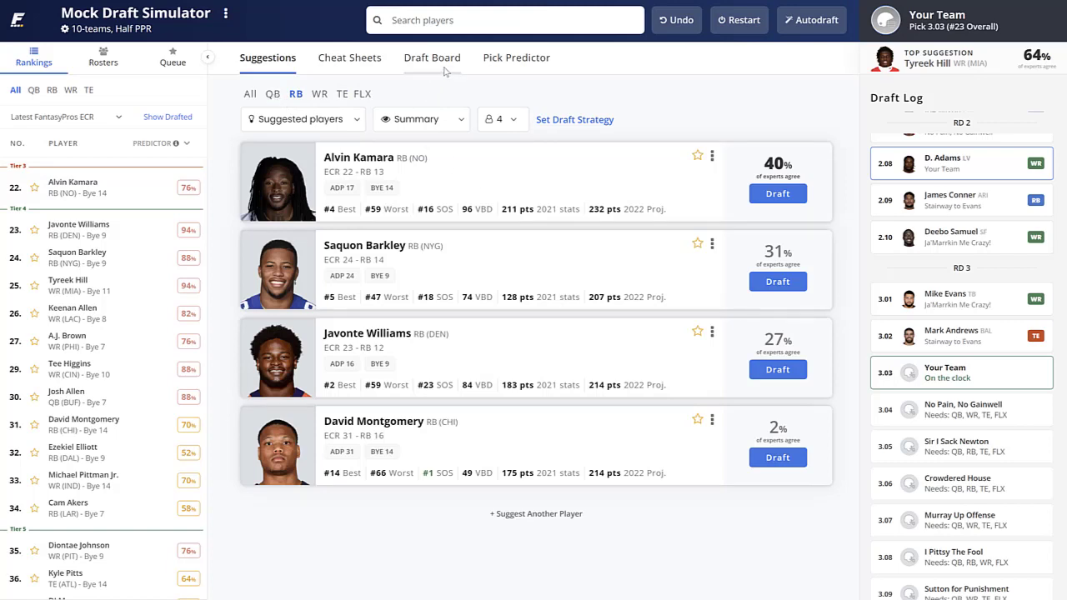
pyautogui.click(798, 200)
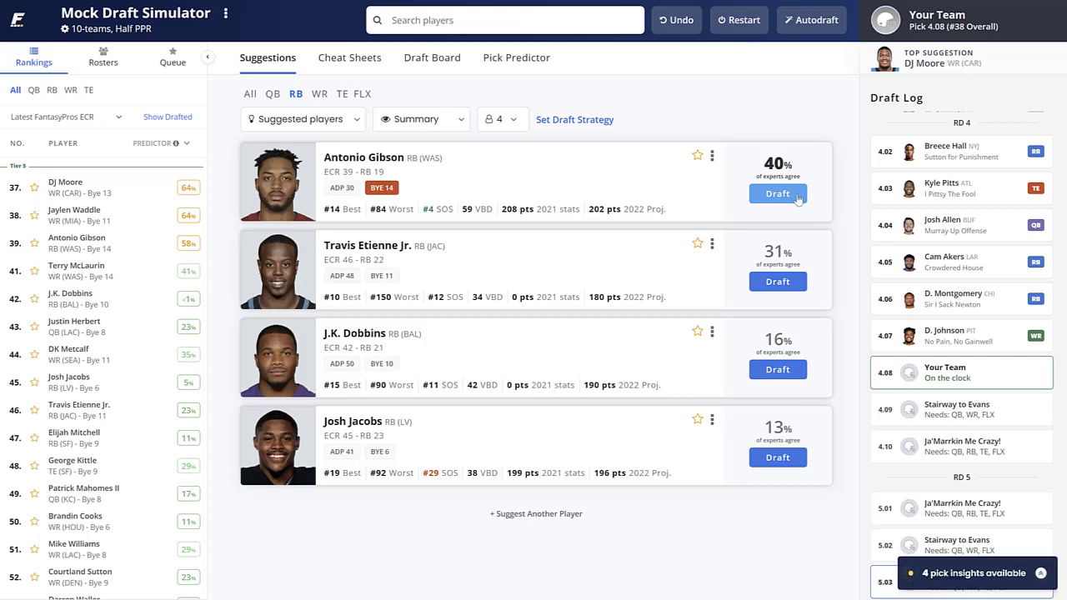
# Review the draft board, cheat sheets and own roster, and draft running back Travis Etienne Jr. with pick 4.08.
pyautogui.click(458, 62)
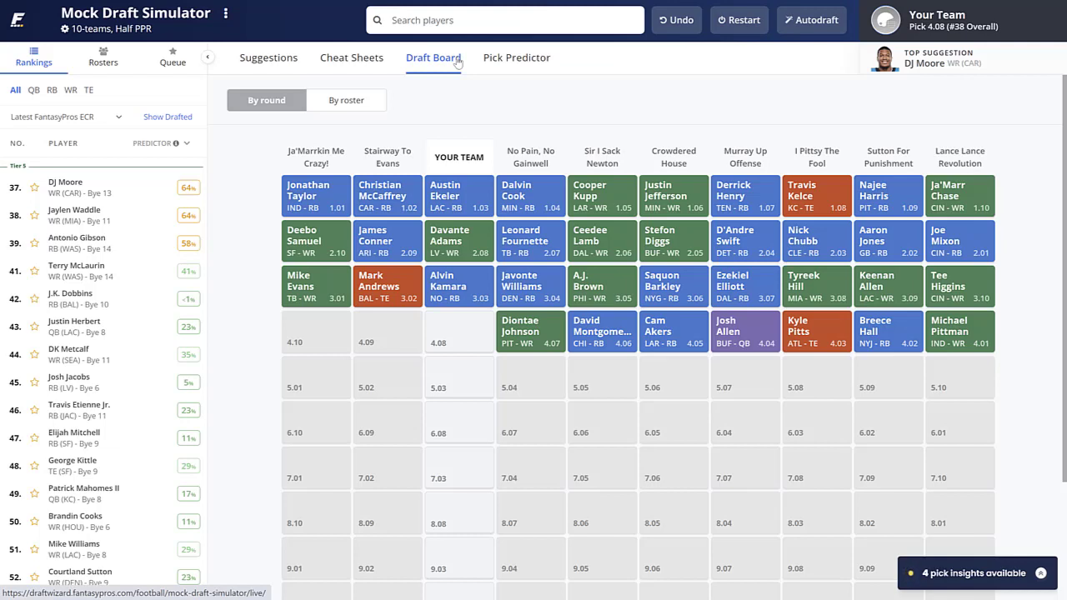
pyautogui.click(376, 65)
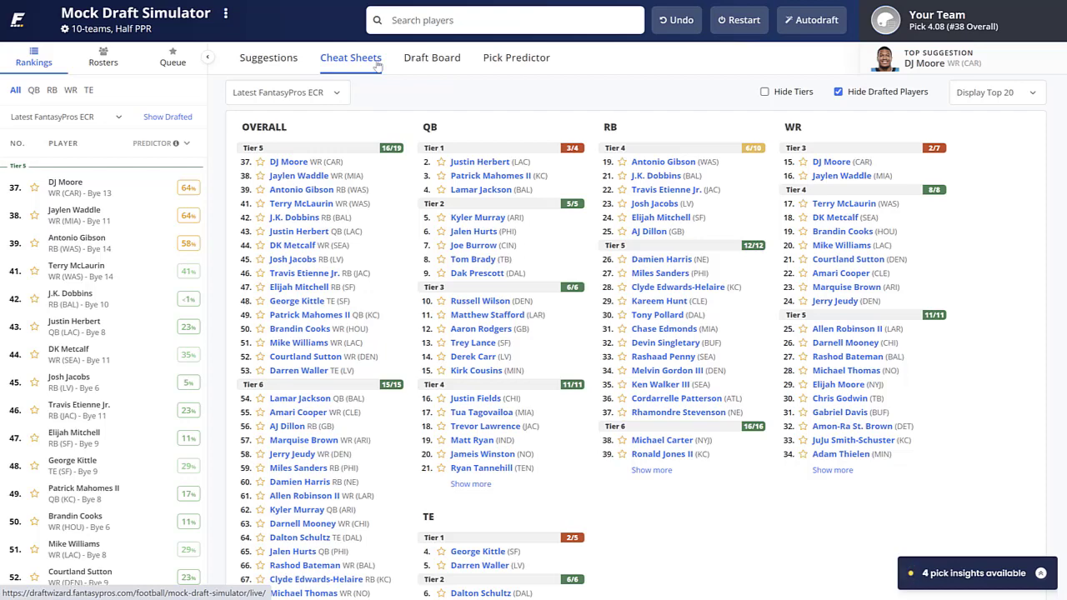
pyautogui.click(291, 65)
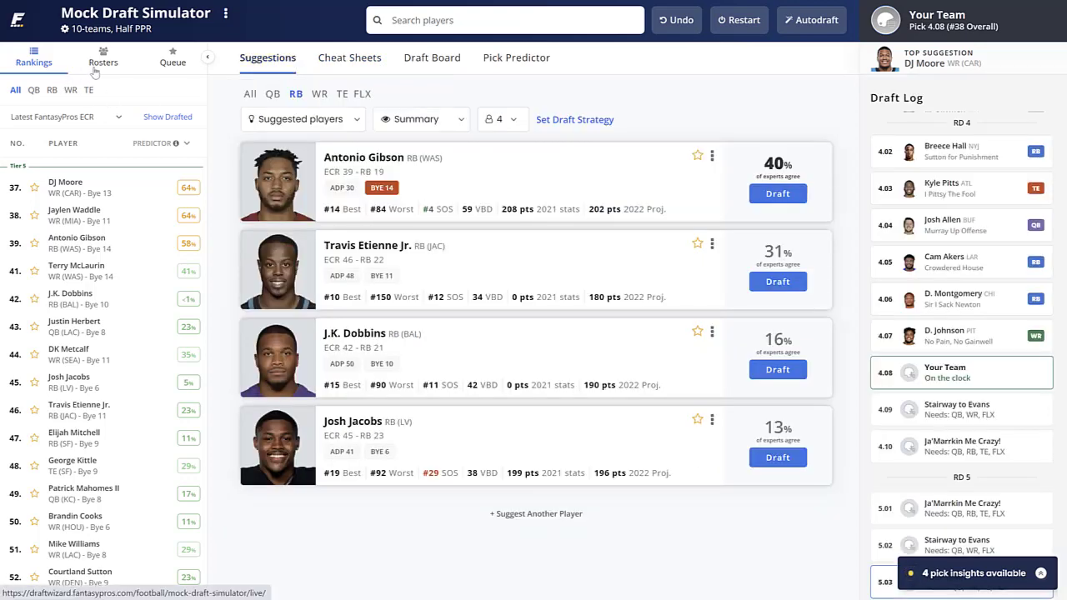
pyautogui.click(95, 72)
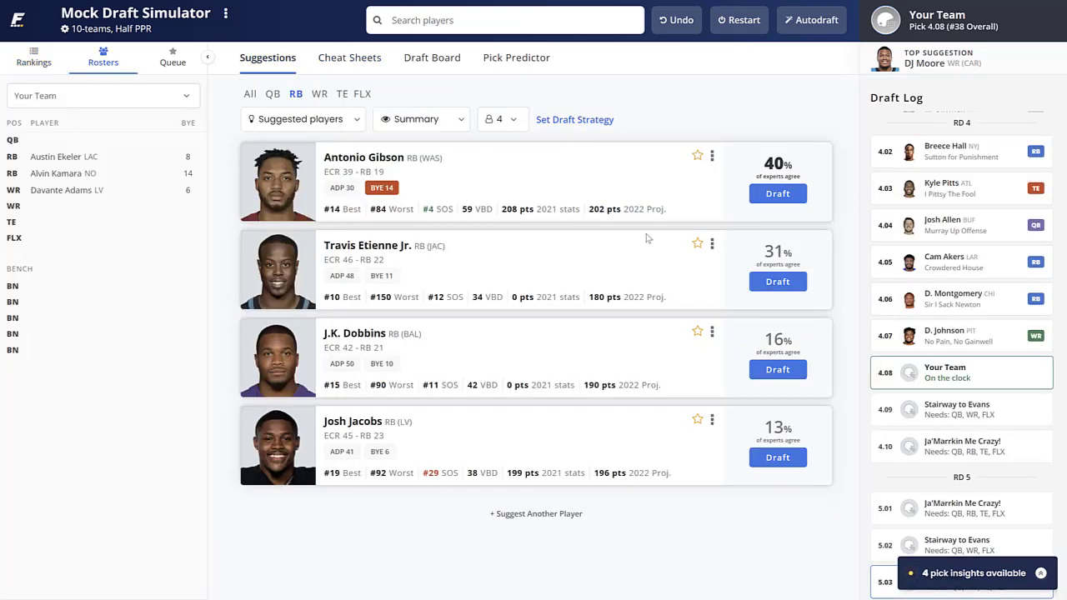
pyautogui.click(778, 282)
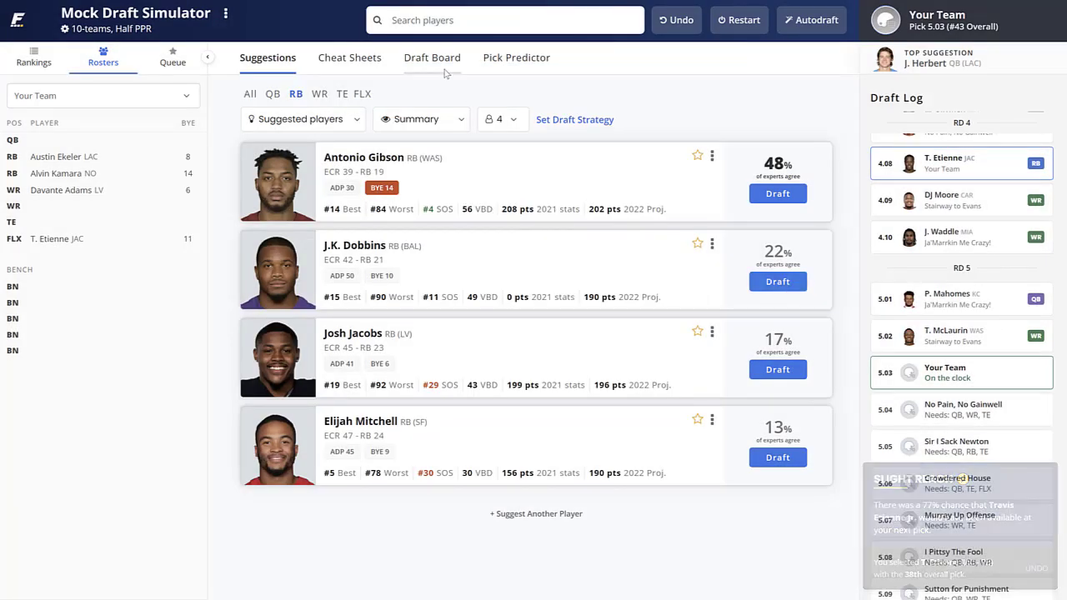
# Add wide receiver Allen Robinson II from the cheat sheets to the suggestions and draft him with pick 5.03.
pyautogui.click(416, 66)
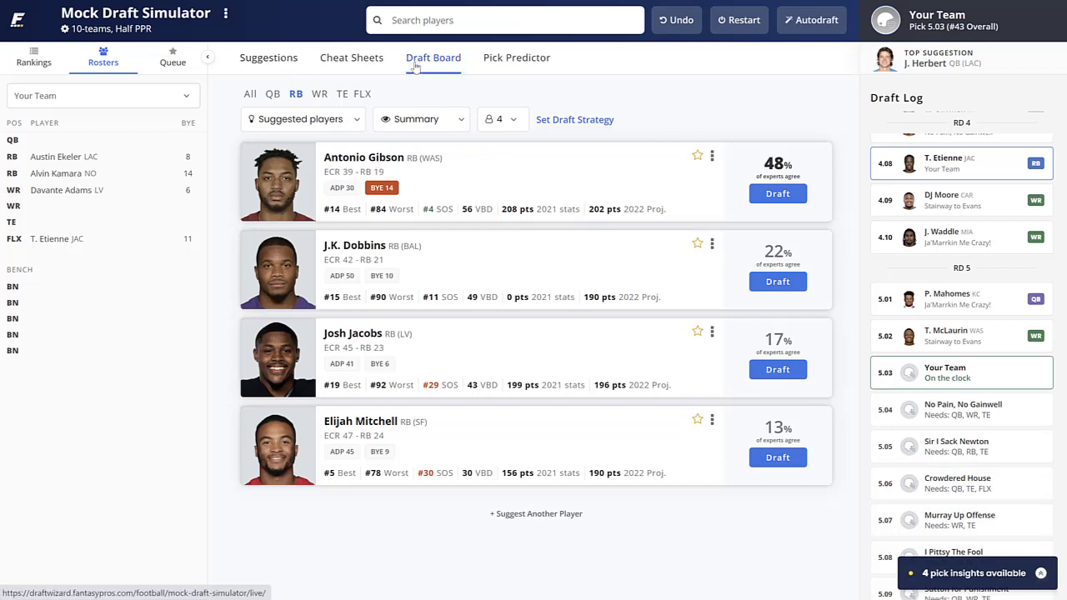
pyautogui.click(344, 66)
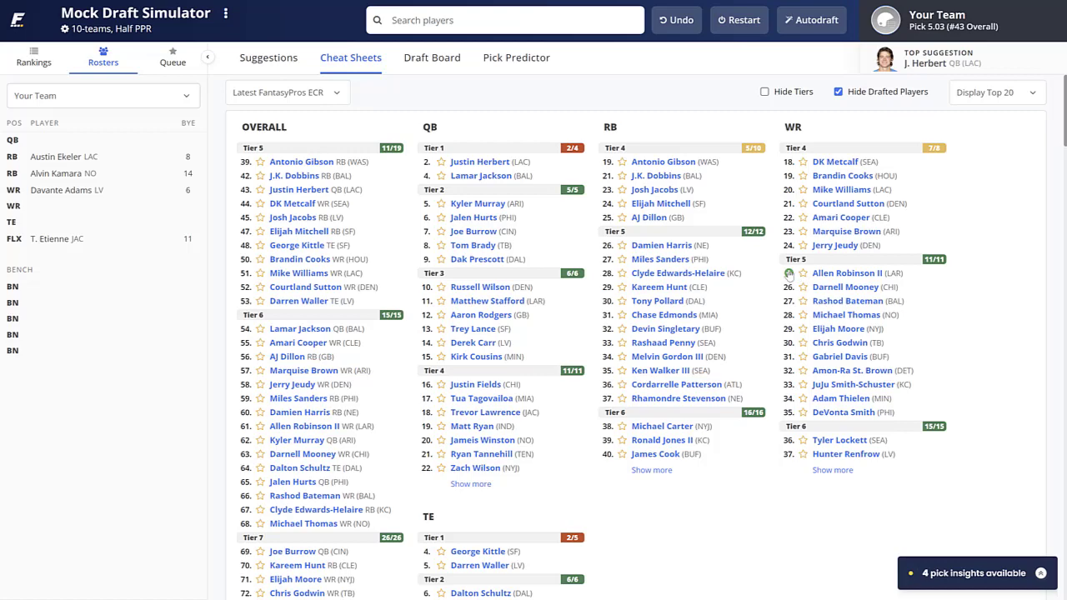
pyautogui.click(274, 63)
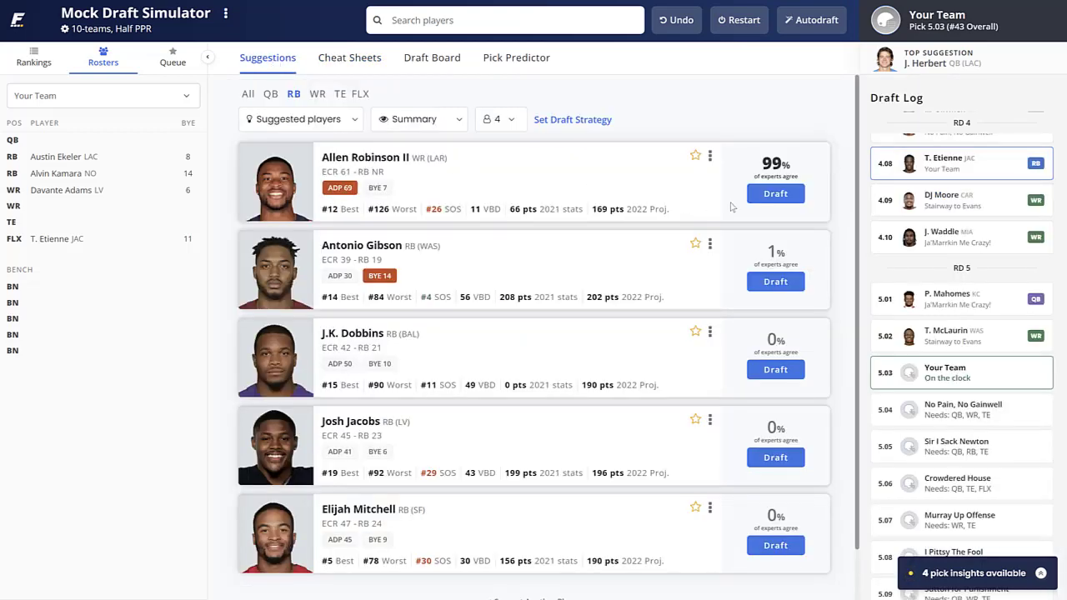
pyautogui.click(775, 194)
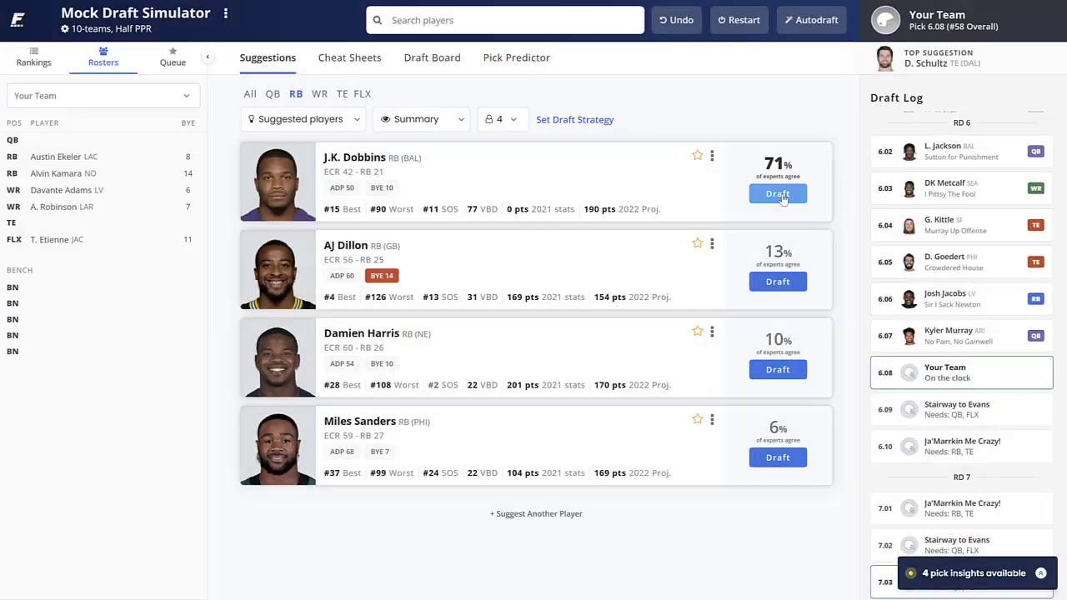
# Check the draft board and cheat sheets, and draft Marquise Brown from the wide receiver suggestions with pick 6.08.
pyautogui.click(426, 62)
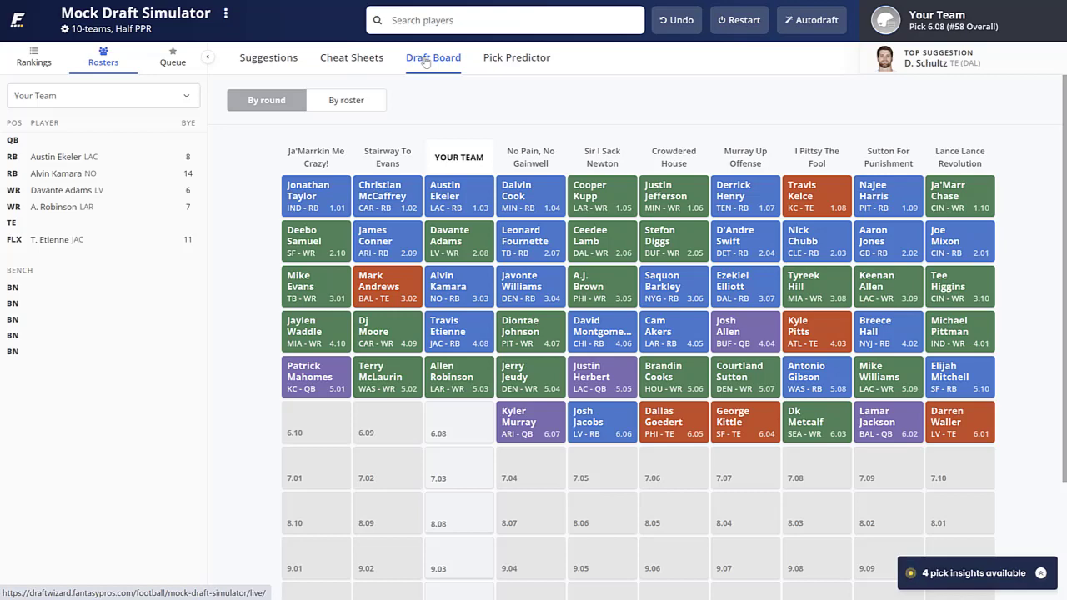
pyautogui.click(349, 60)
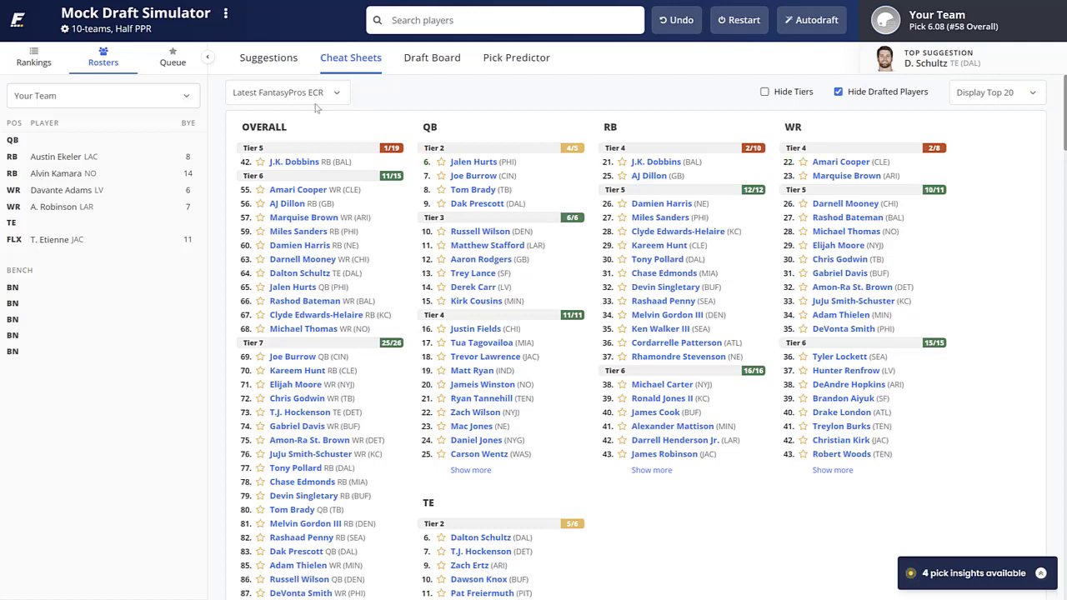
pyautogui.click(412, 67)
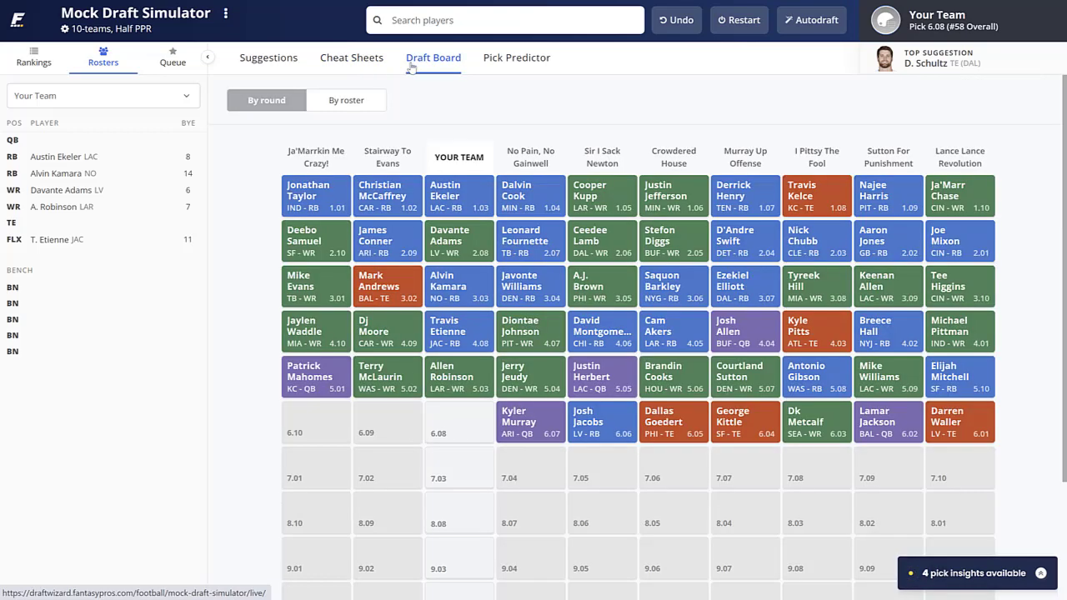
pyautogui.click(275, 60)
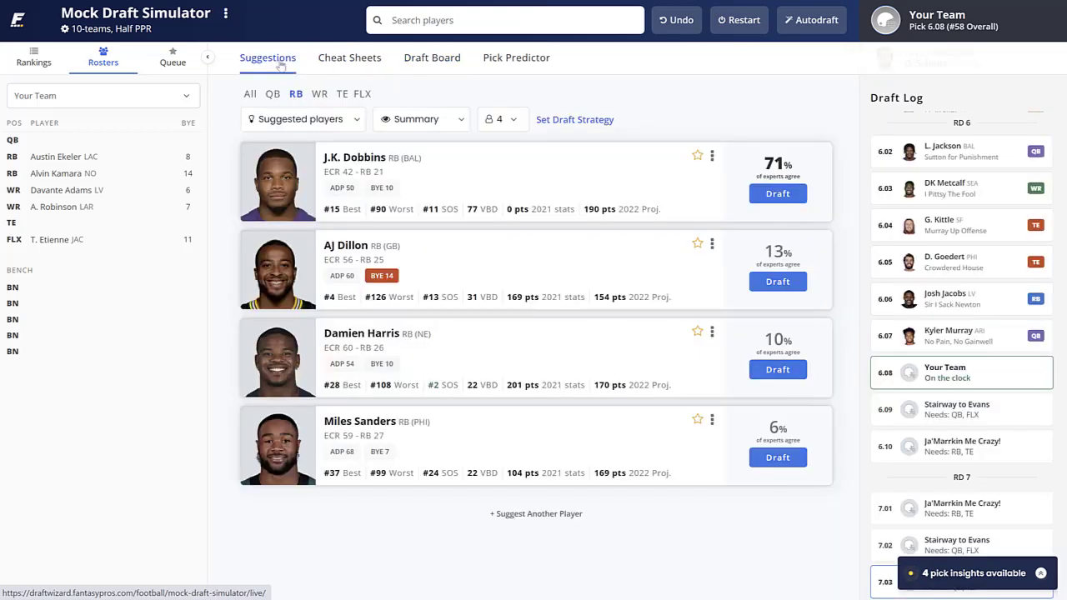
pyautogui.click(319, 95)
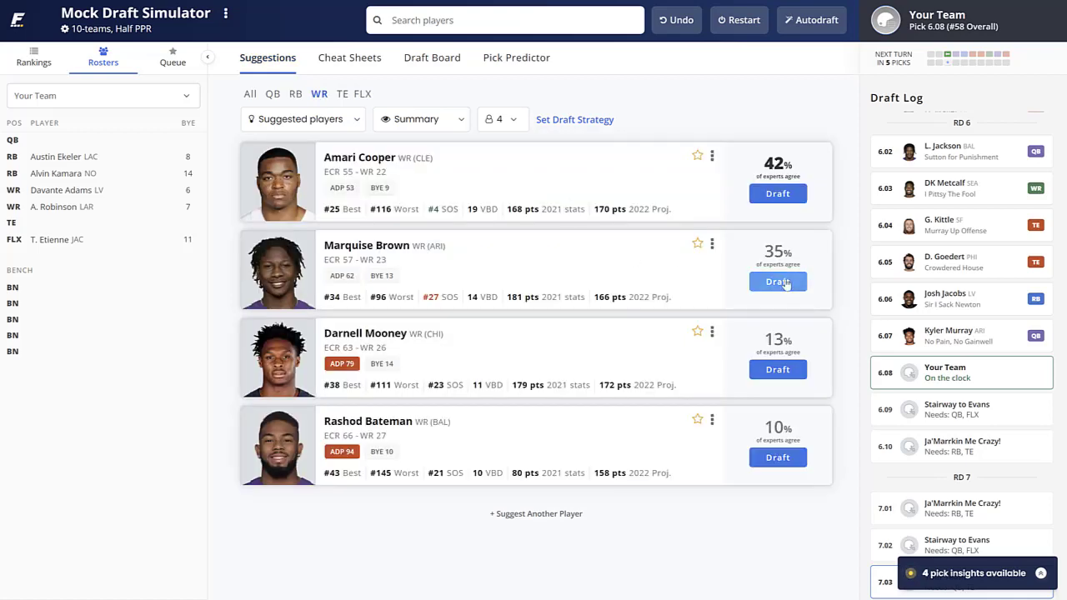
pyautogui.click(781, 282)
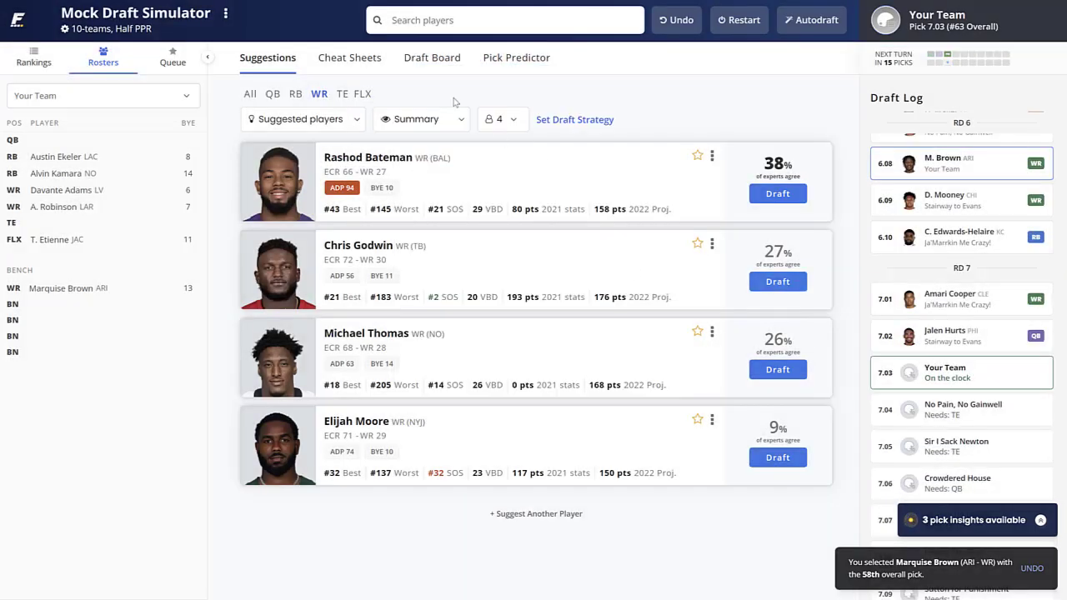
# Check the draft board and draft Dalton Schultz from the tight end suggestions with pick 7.03.
pyautogui.click(435, 60)
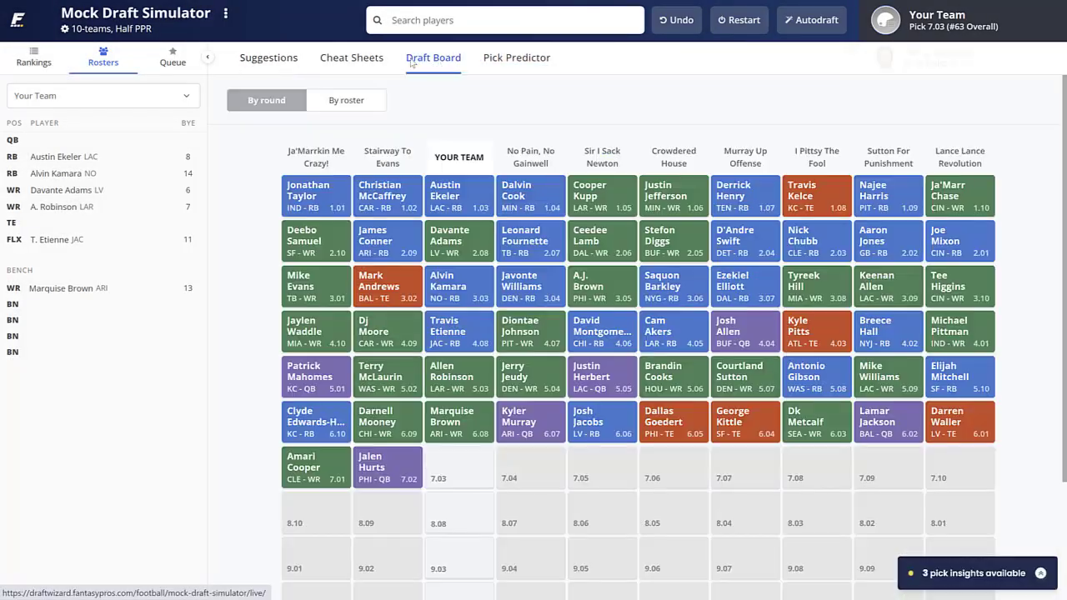
pyautogui.click(275, 60)
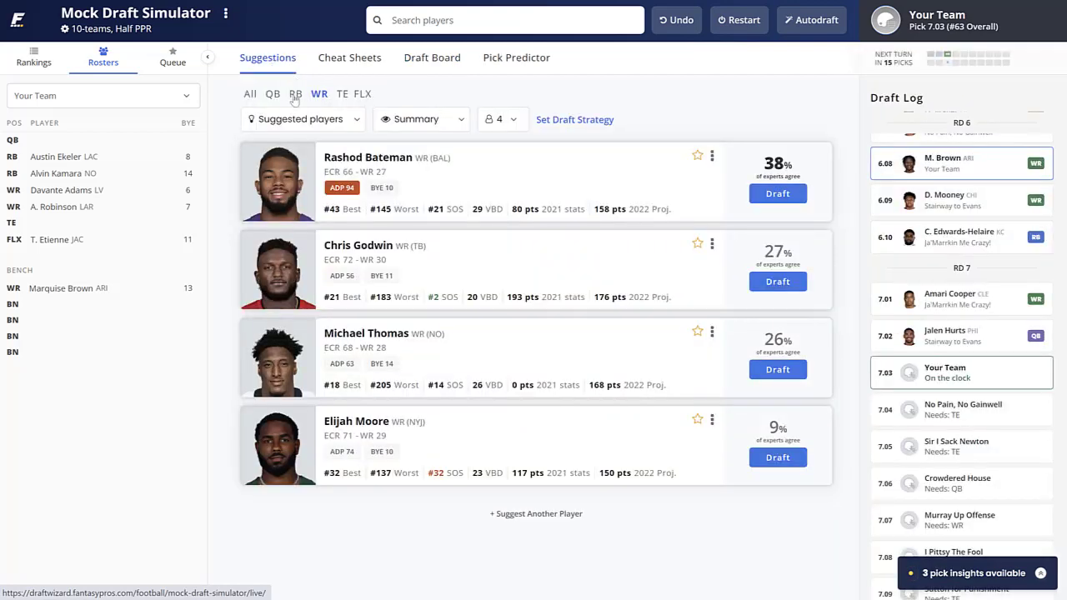
pyautogui.click(342, 94)
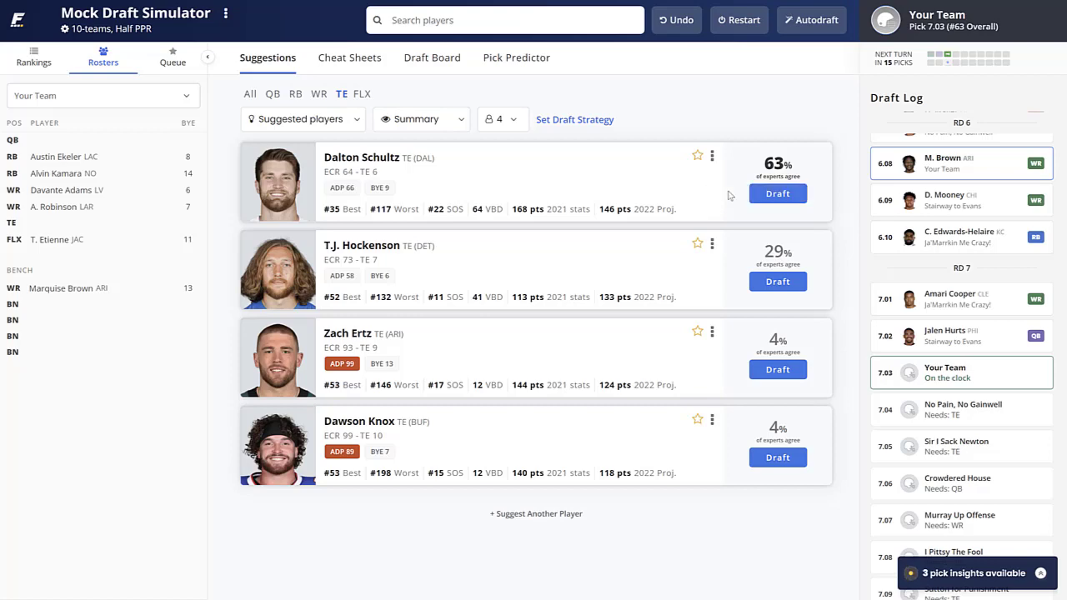
pyautogui.click(777, 194)
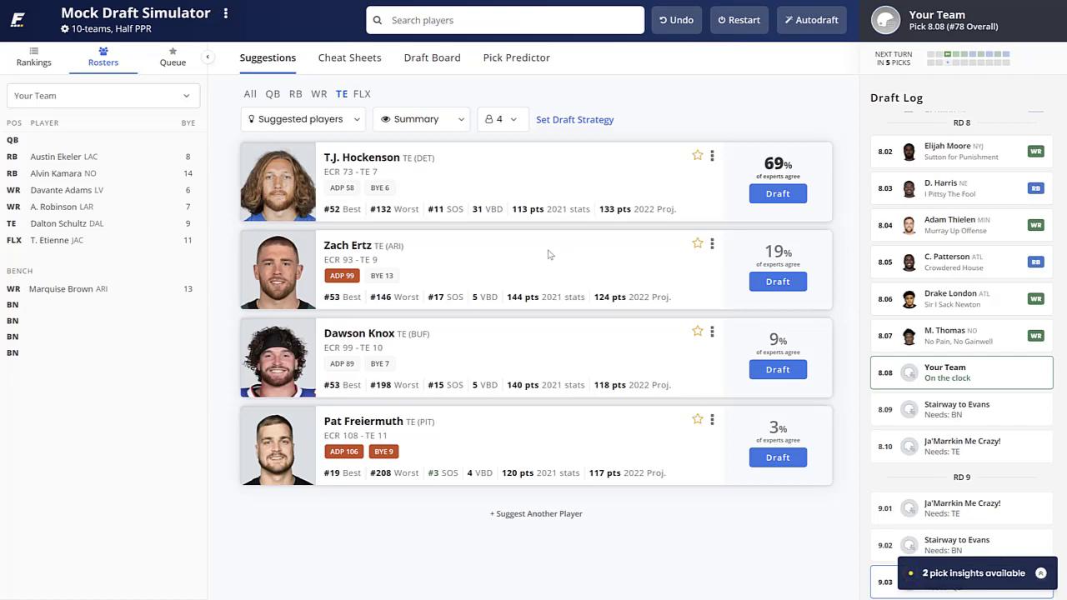
# Check the draft board and cheat sheets, and draft Miles Sanders from the running back suggestions with pick 8.08.
pyautogui.click(442, 65)
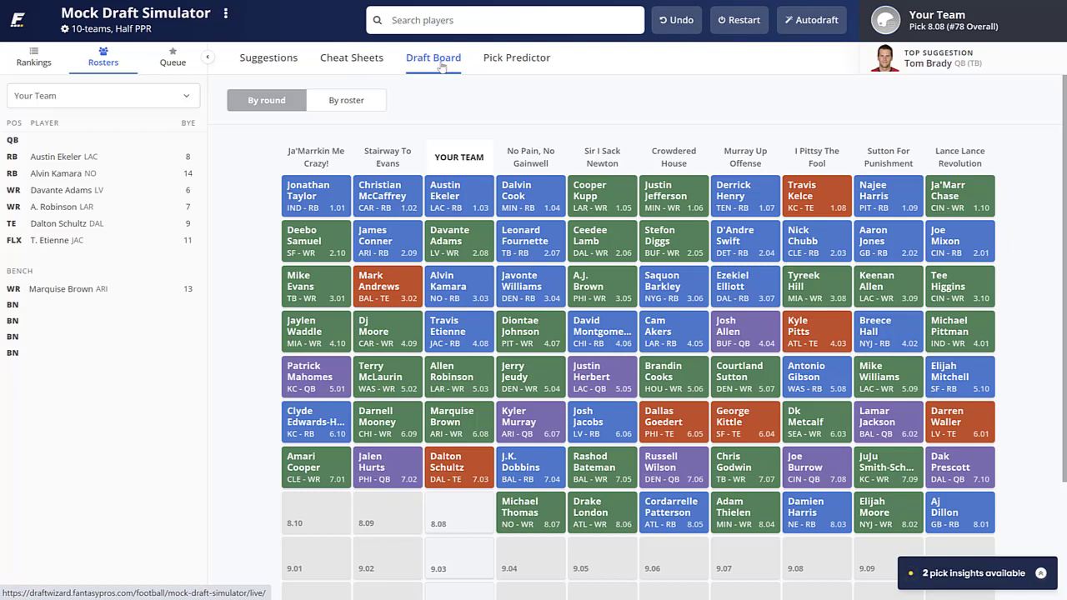
pyautogui.click(358, 62)
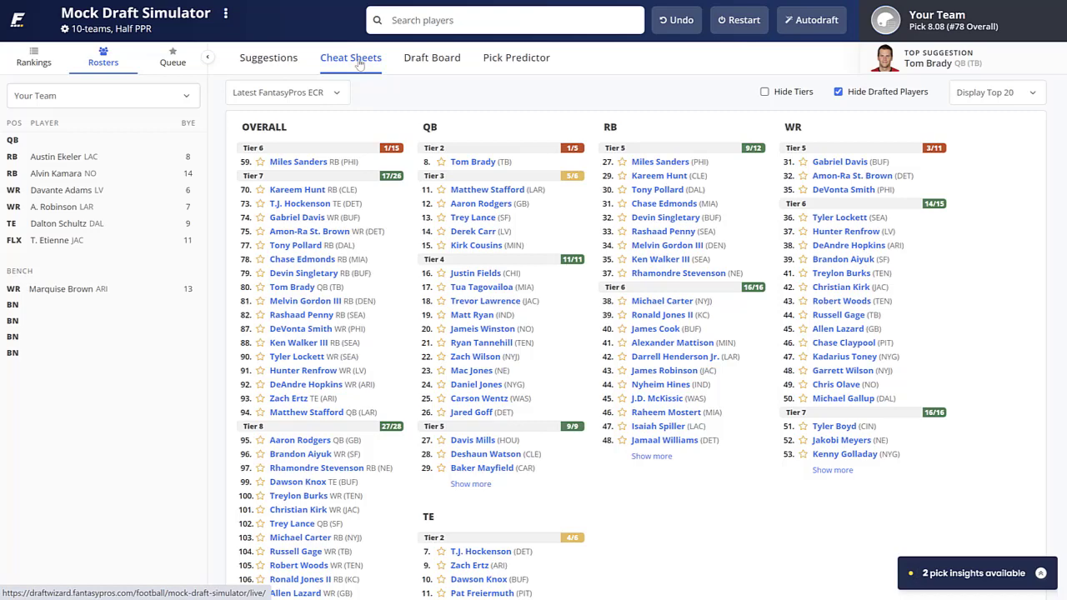
pyautogui.click(265, 60)
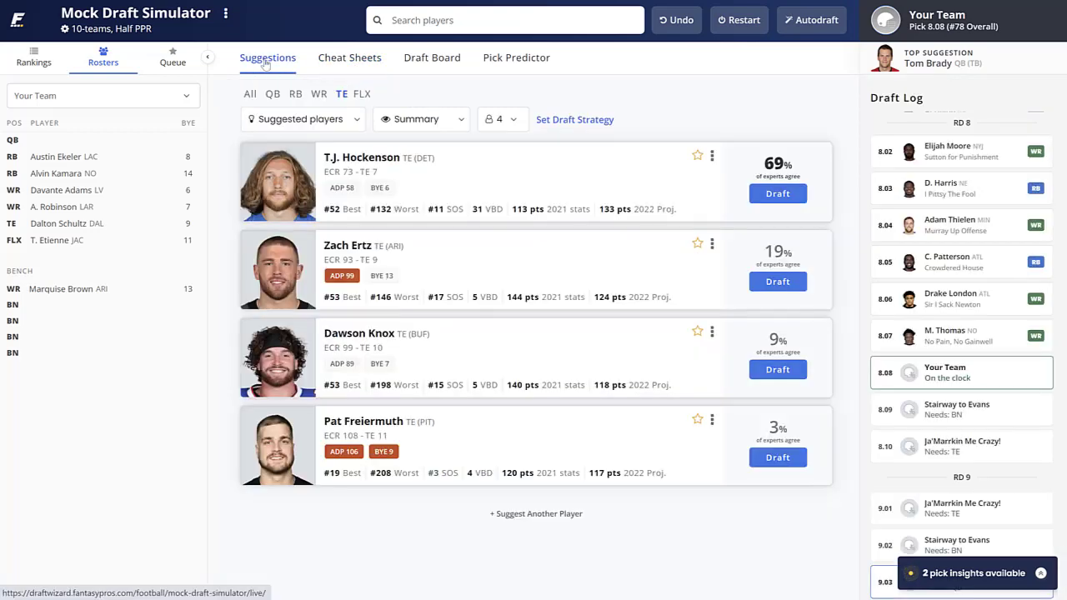
pyautogui.click(296, 94)
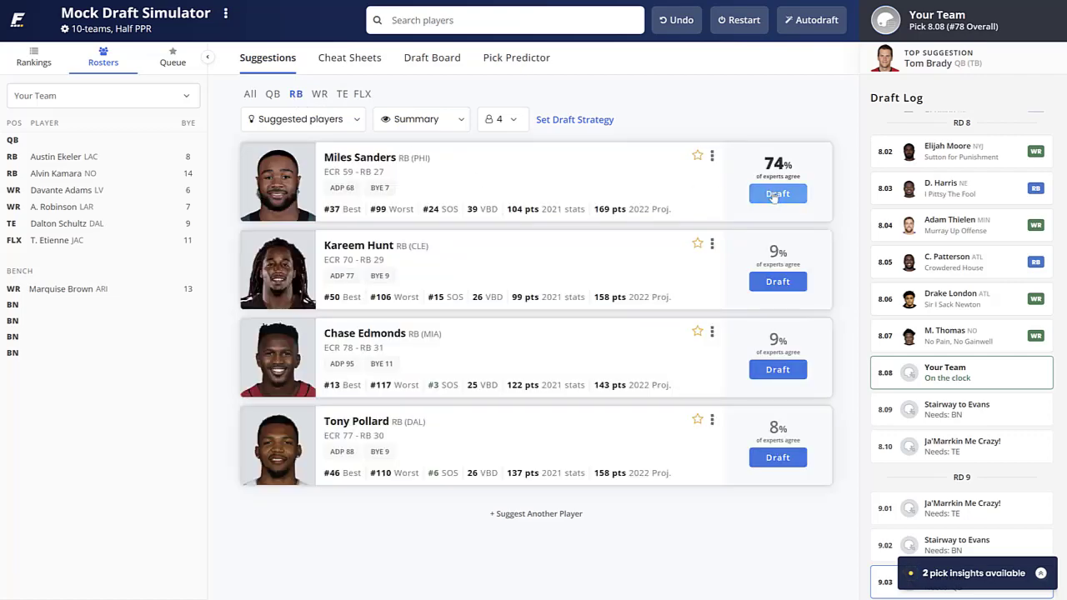
pyautogui.click(775, 195)
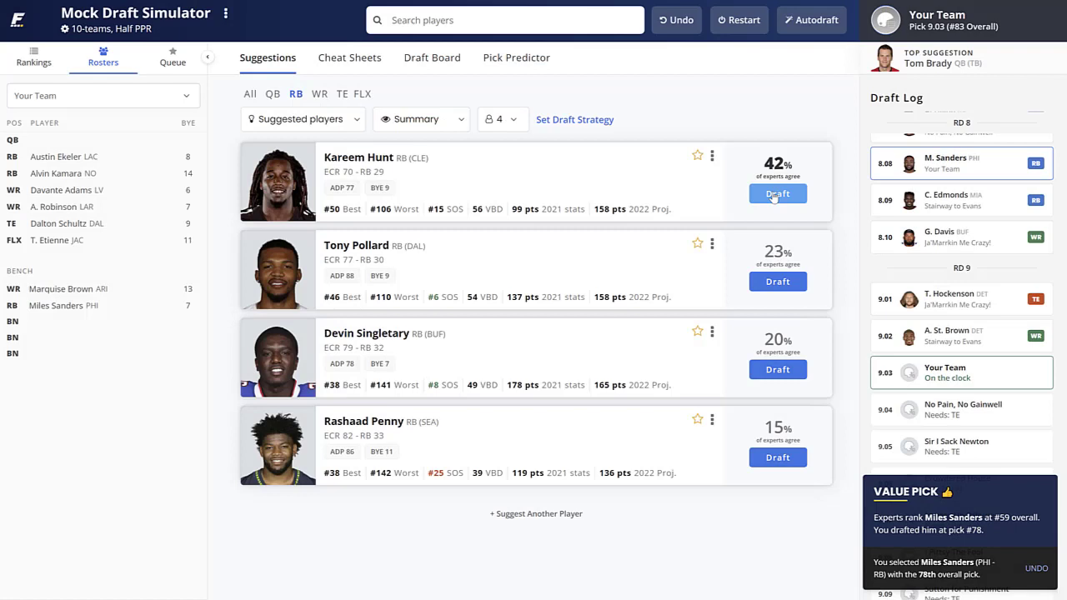
# Review the quarterback suggestions and draft board, add wide receiver Allen Lazard from the cheat sheets to the suggestions, and draft him with pick 9.03.
pyautogui.click(272, 95)
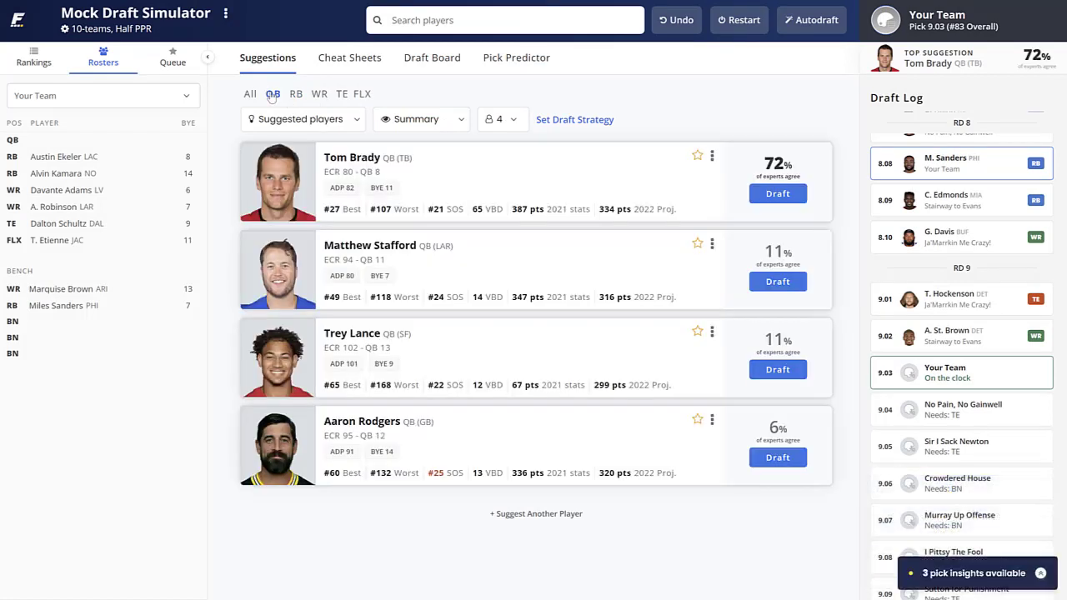
pyautogui.click(440, 55)
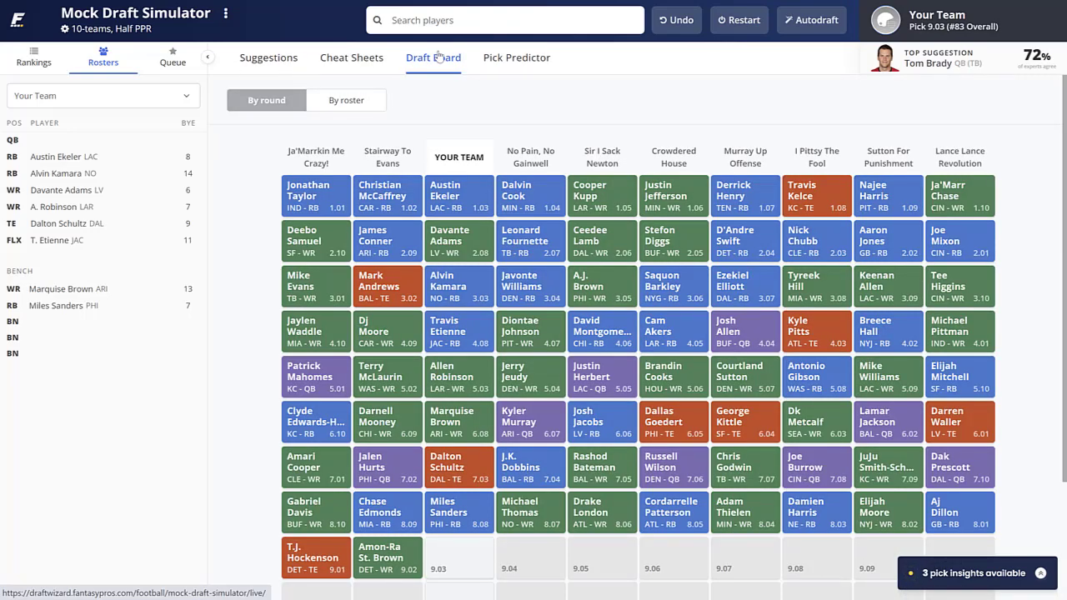
pyautogui.click(360, 60)
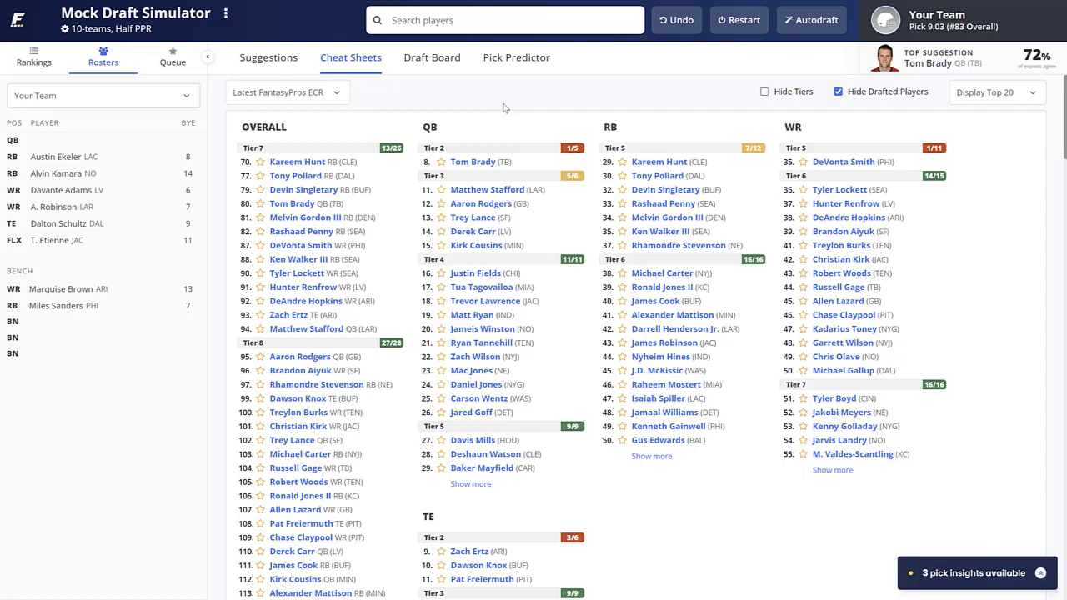
pyautogui.click(789, 302)
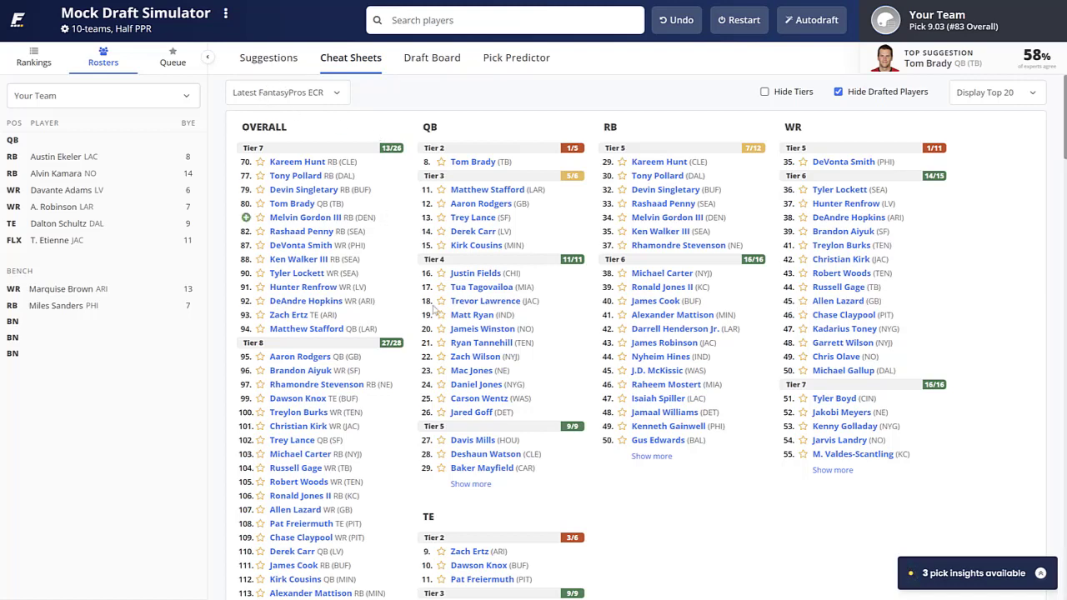
pyautogui.click(280, 63)
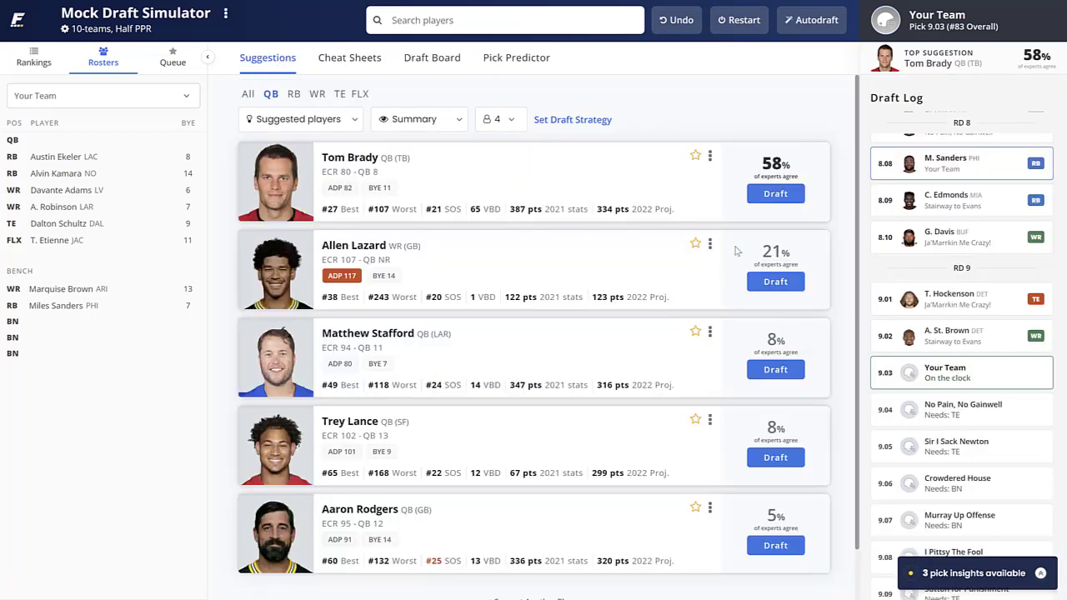
pyautogui.click(771, 281)
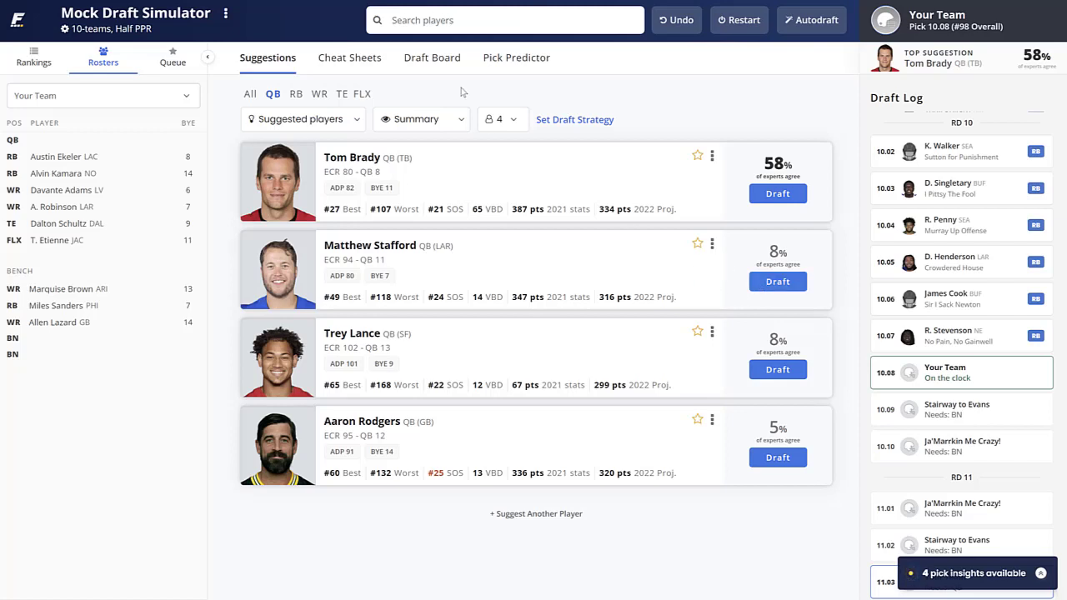
# Review the tight end suggestions and draft quarterback Matthew Stafford from the suggestions for all positions with pick 10.08.
pyautogui.click(341, 94)
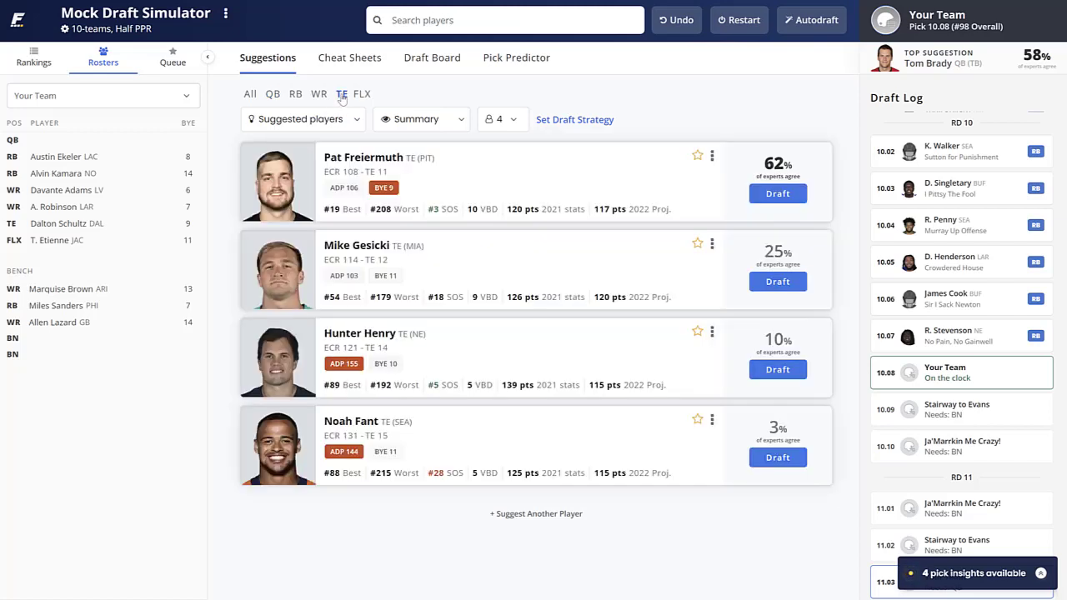
pyautogui.click(251, 95)
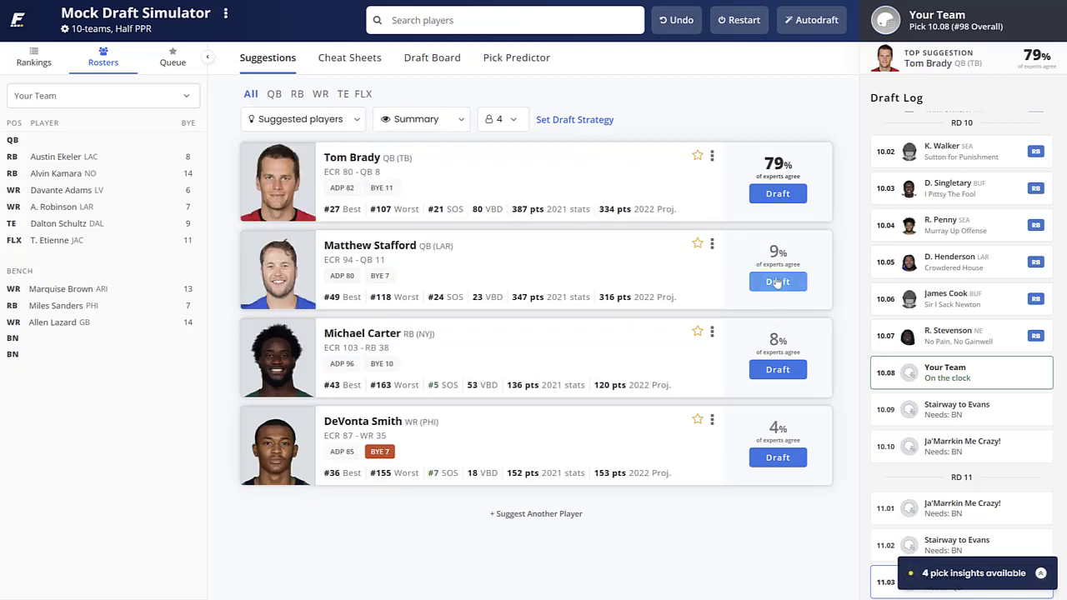
pyautogui.click(777, 282)
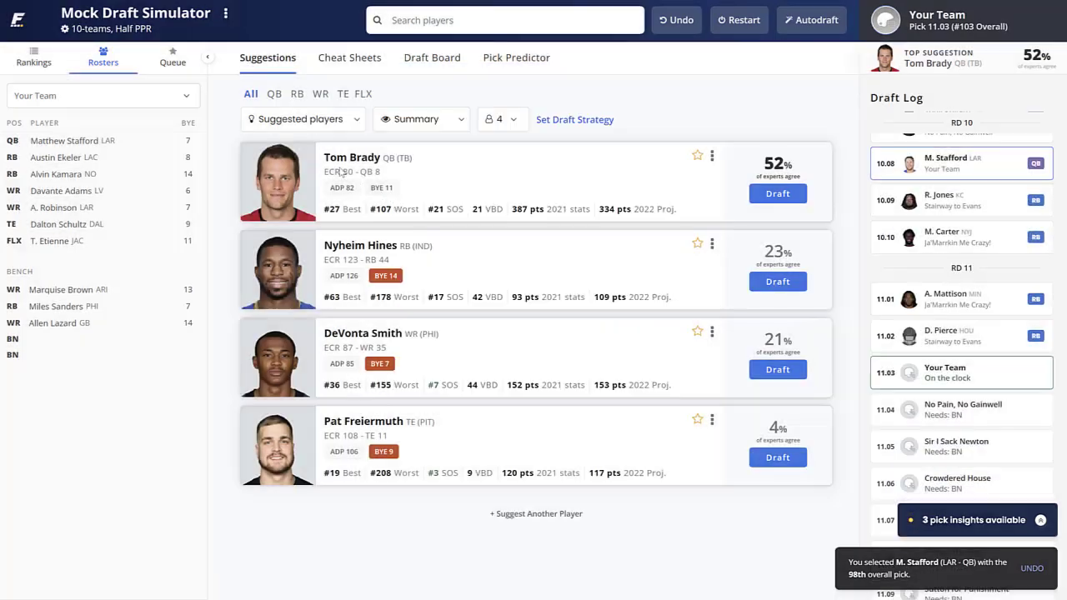
# Compare receiver and running back suggestions, check the draft board and cheat sheets, and draft wide receiver Hunter Renfrow with pick 11.03.
pyautogui.click(320, 95)
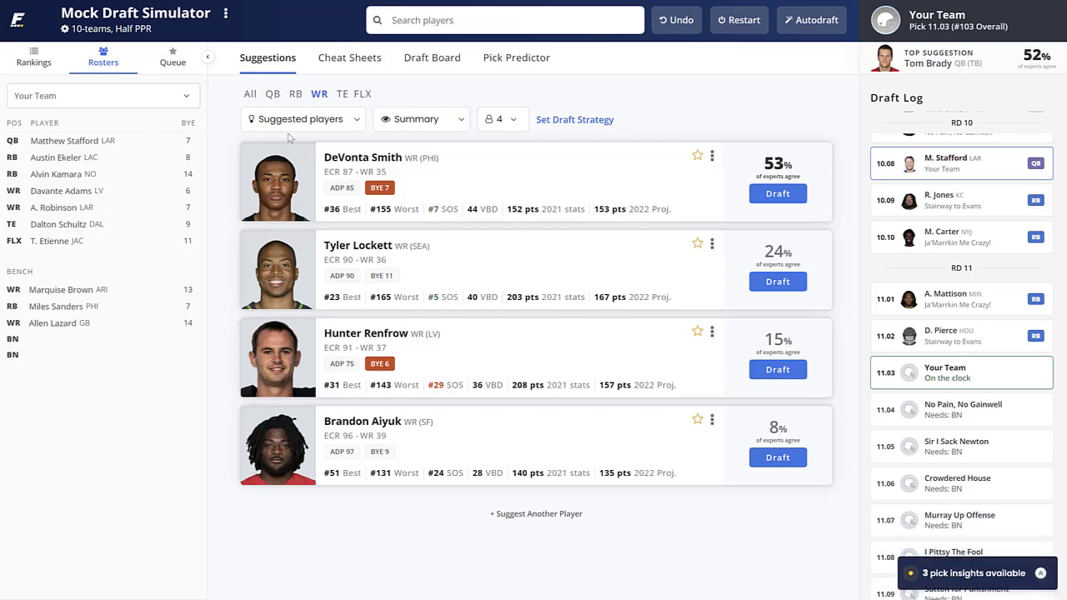
pyautogui.click(295, 93)
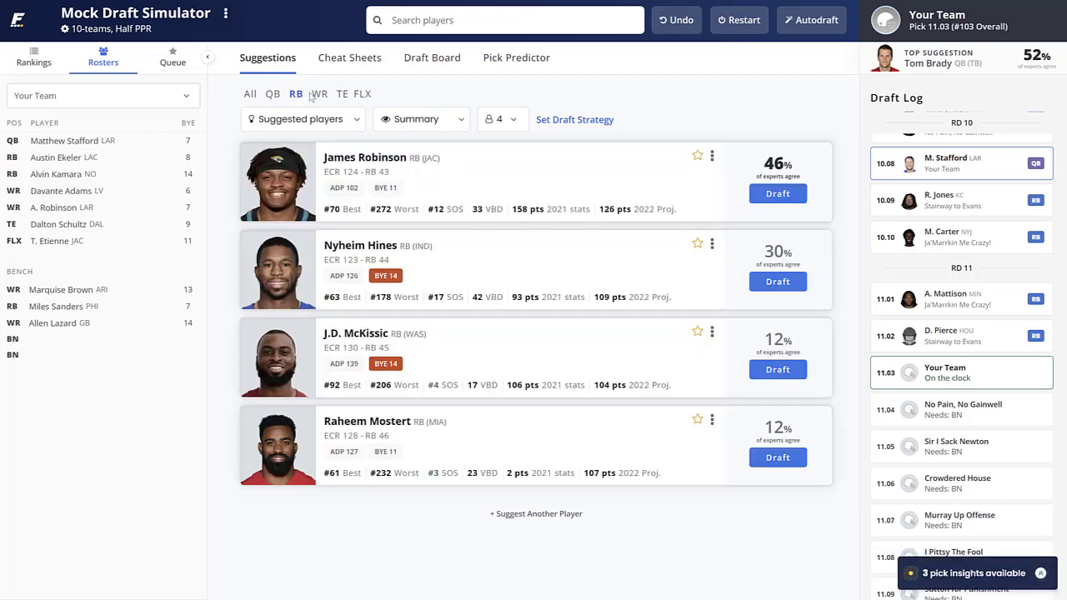
pyautogui.click(317, 95)
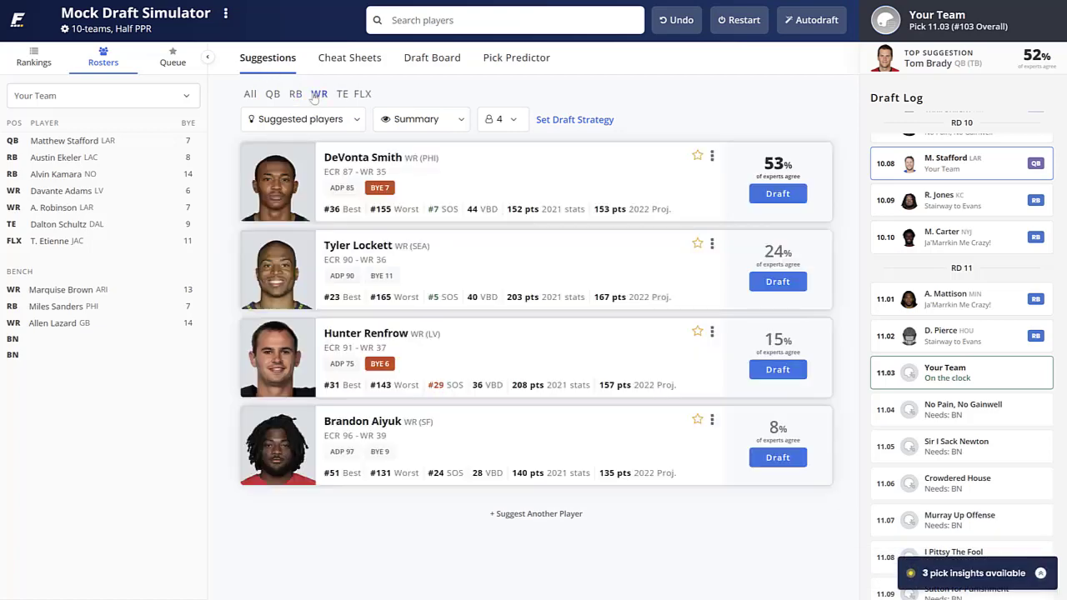
pyautogui.click(412, 67)
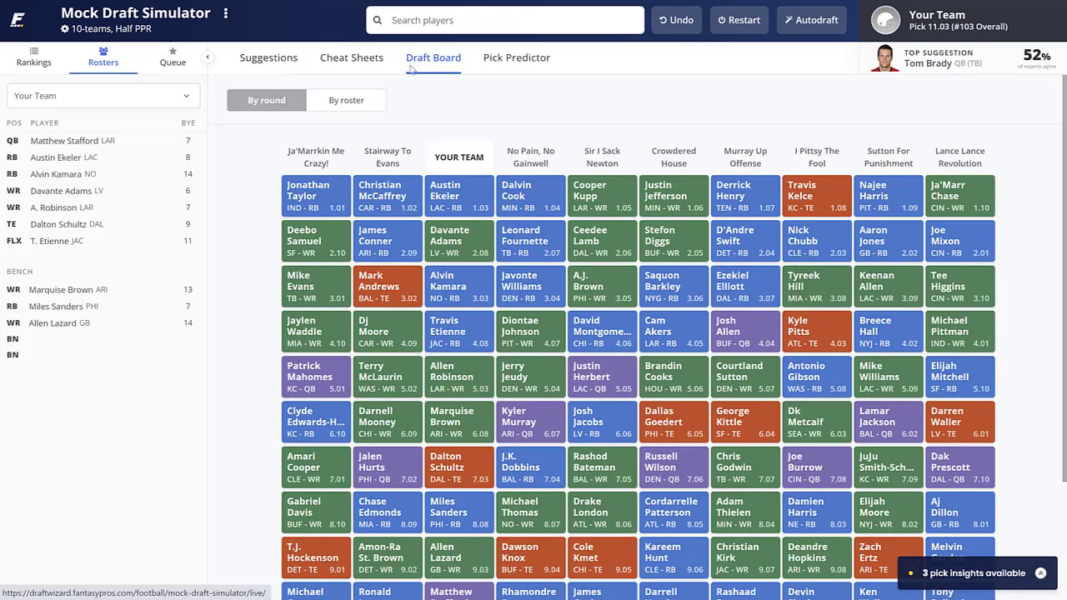
pyautogui.click(344, 60)
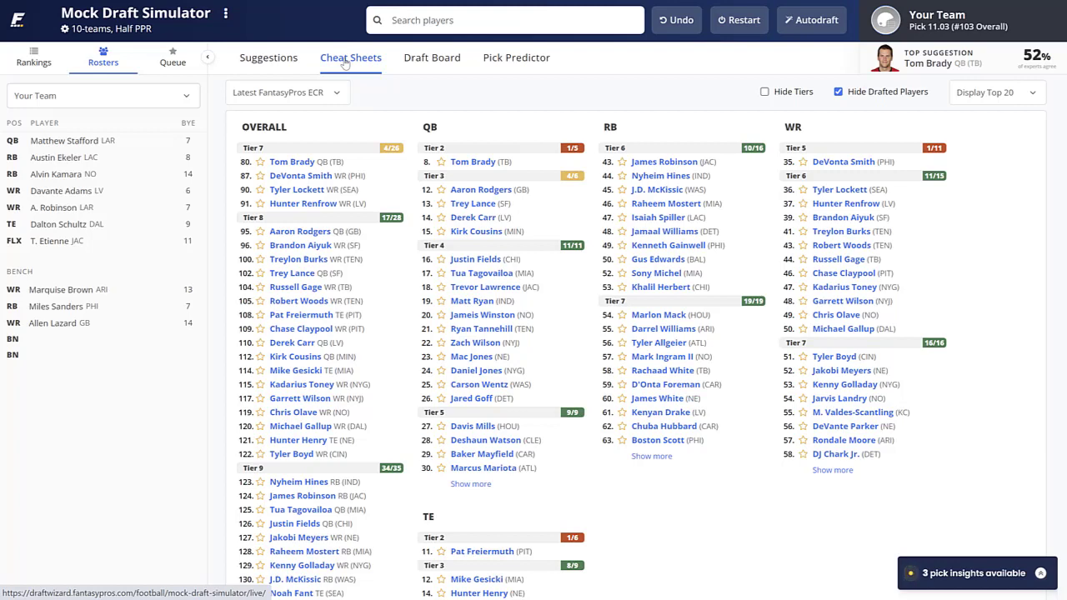
pyautogui.click(264, 66)
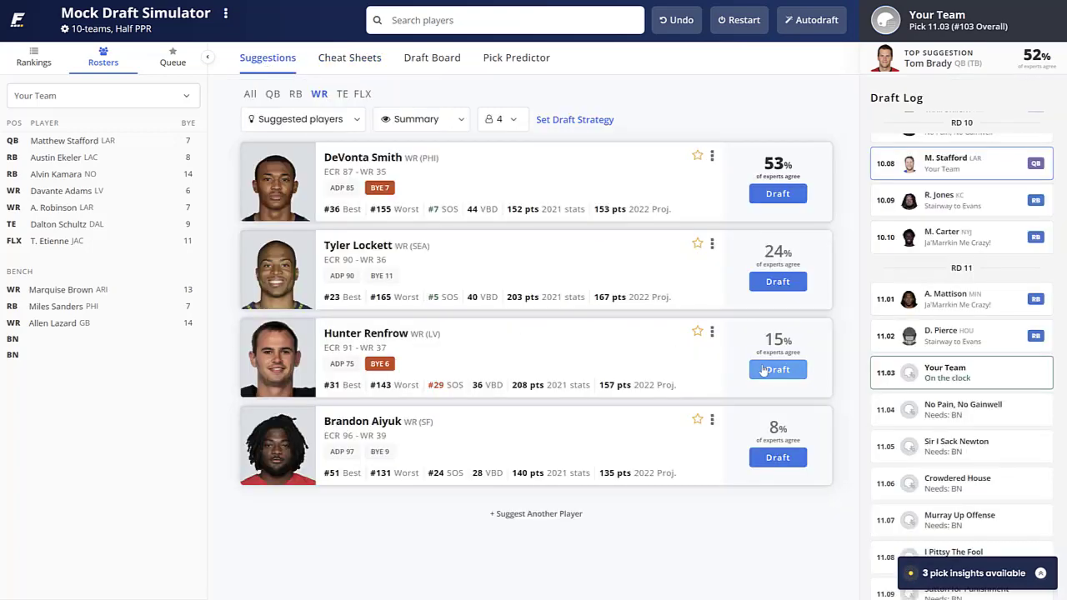
pyautogui.click(764, 372)
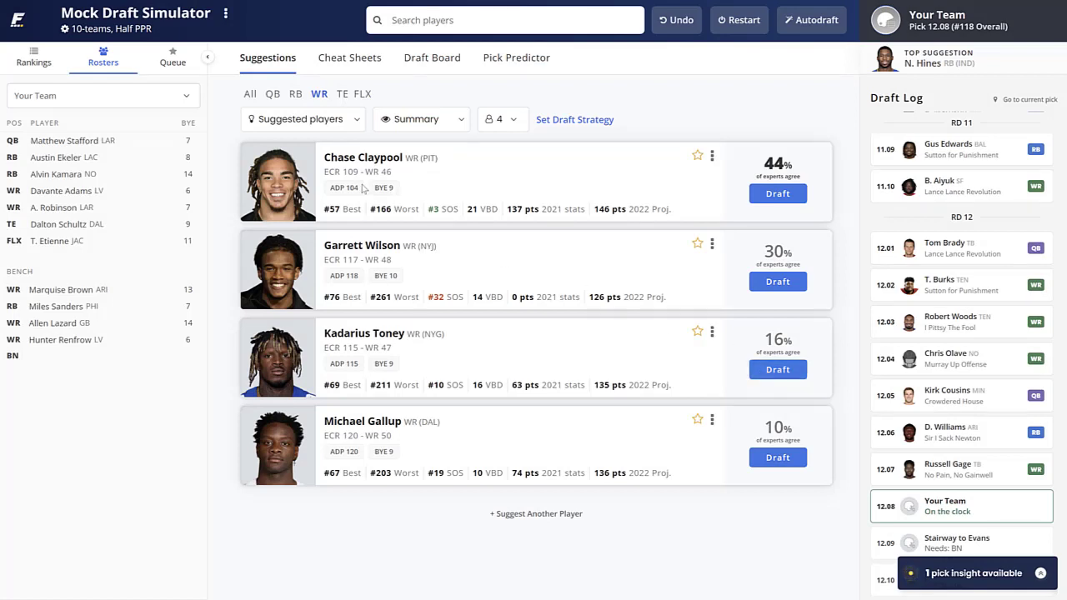
# Add running back Mark Ingram II from the cheat sheets to the suggestions, draft him with pick 12.08, and dismiss the draft grade.
pyautogui.click(295, 94)
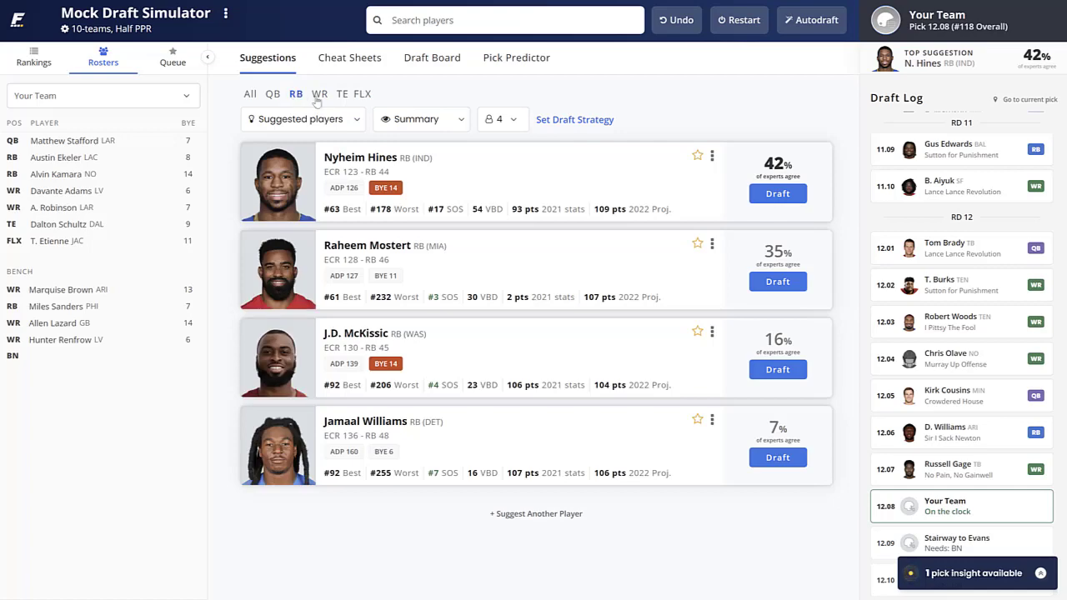
pyautogui.click(432, 60)
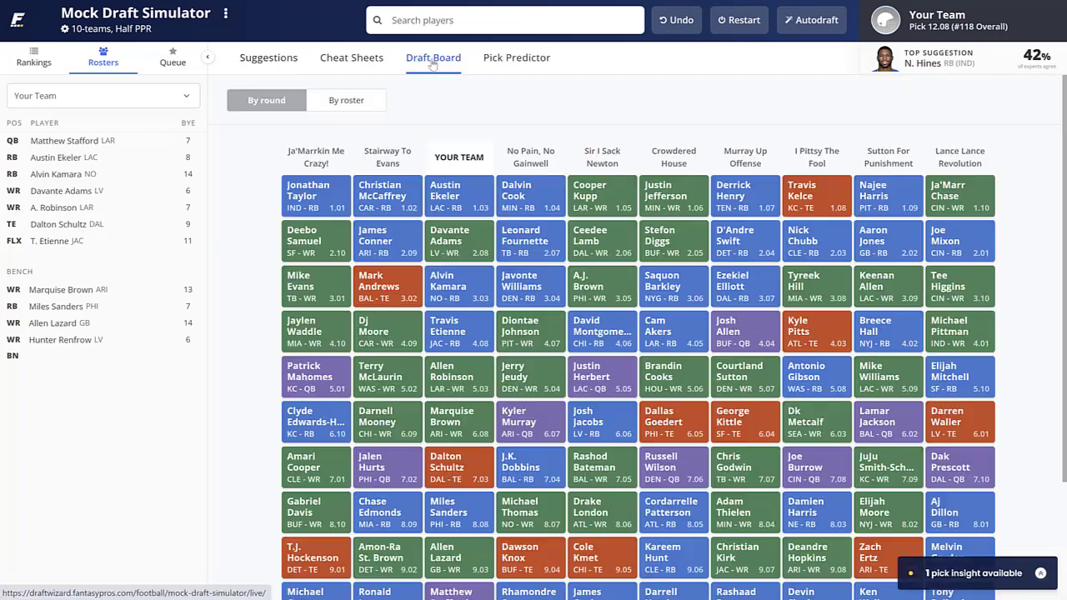
pyautogui.click(354, 58)
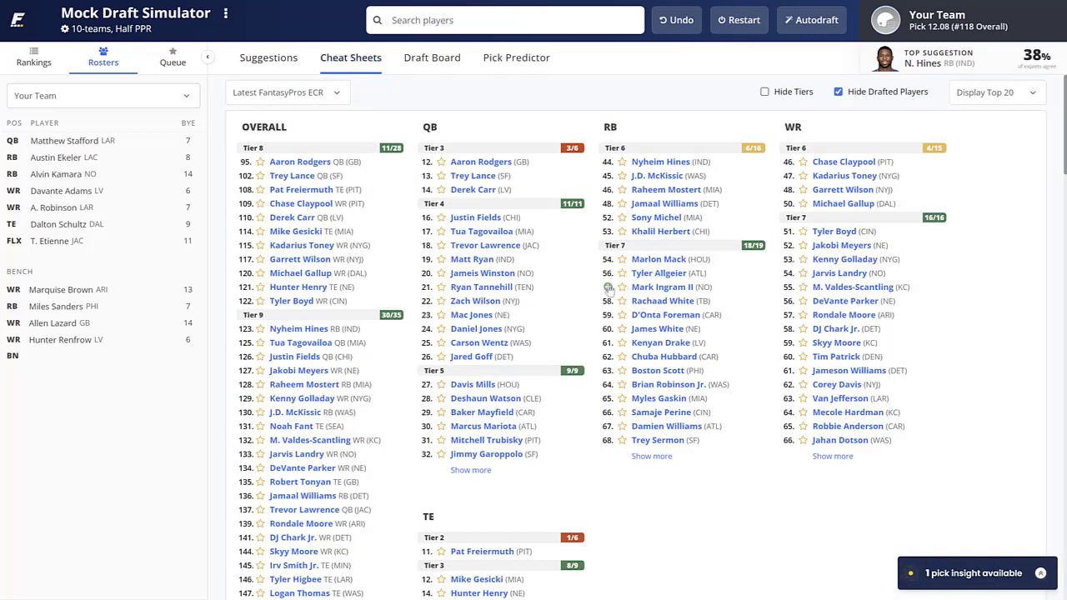
pyautogui.click(268, 57)
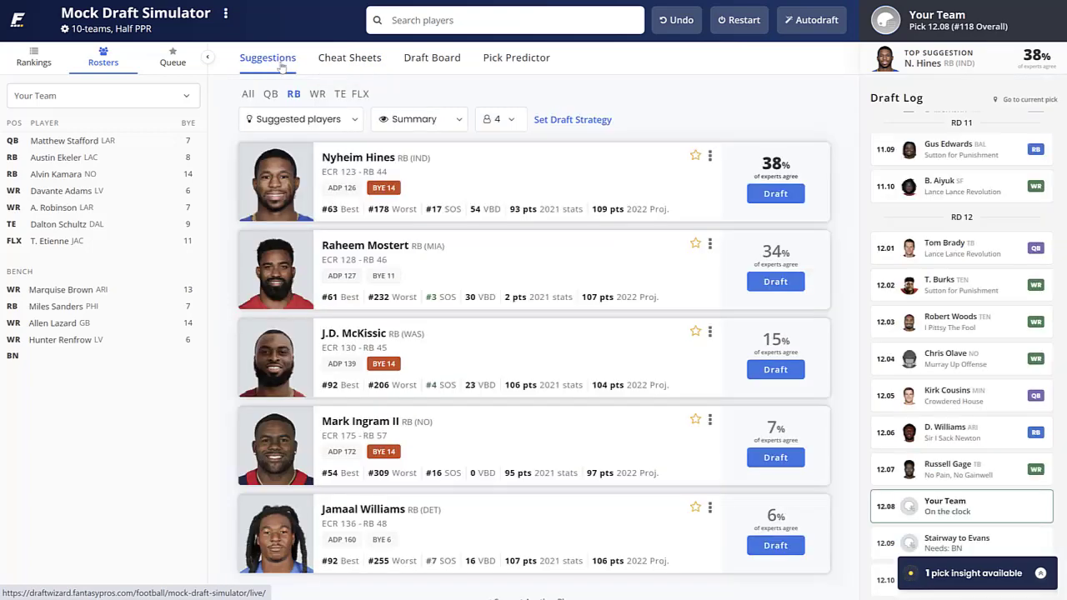
pyautogui.click(775, 457)
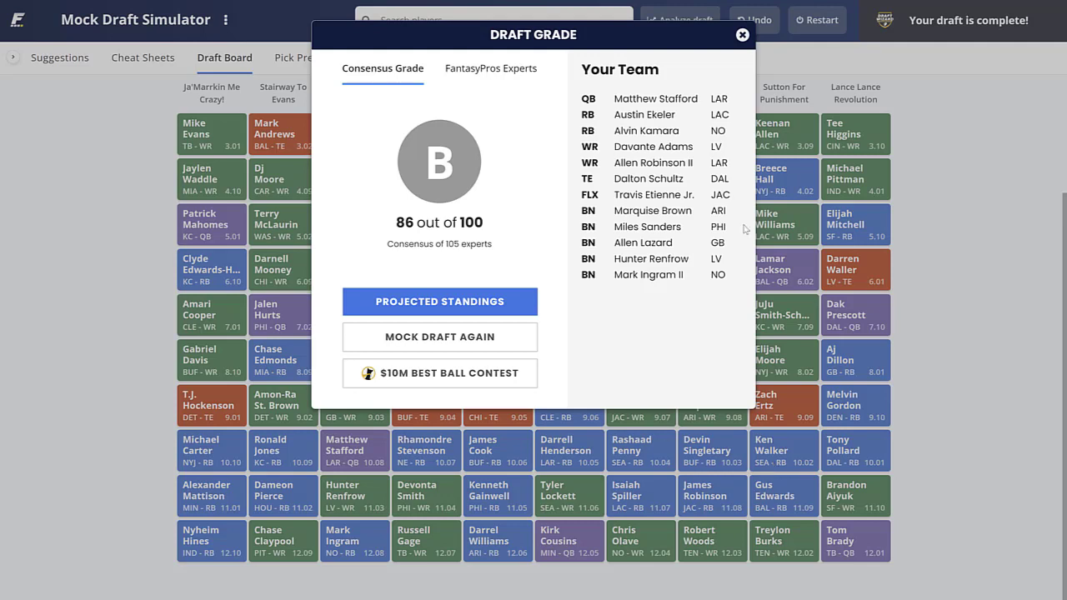
pyautogui.click(741, 36)
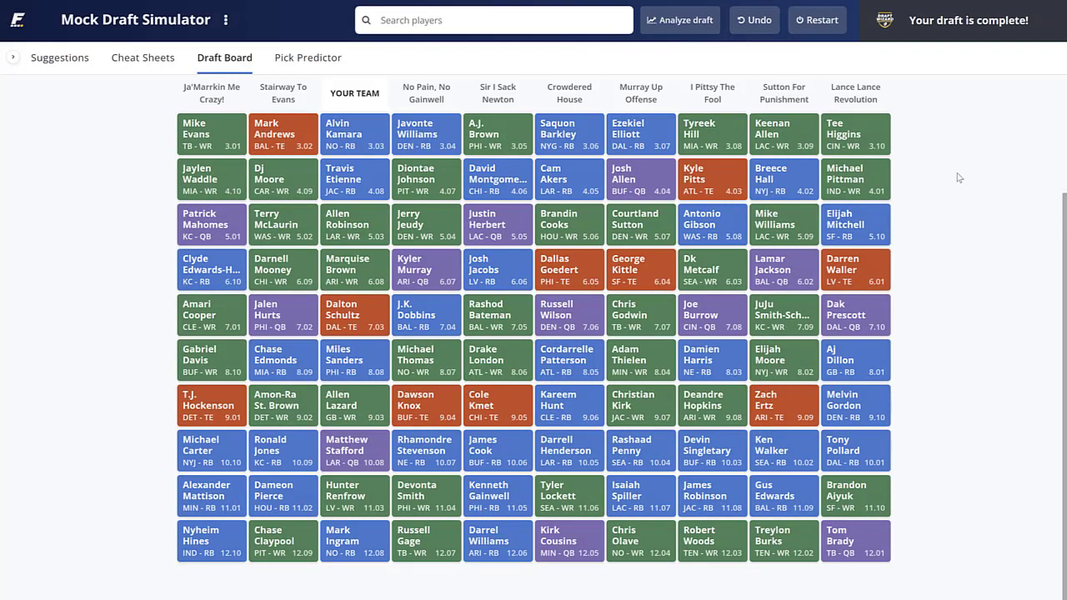